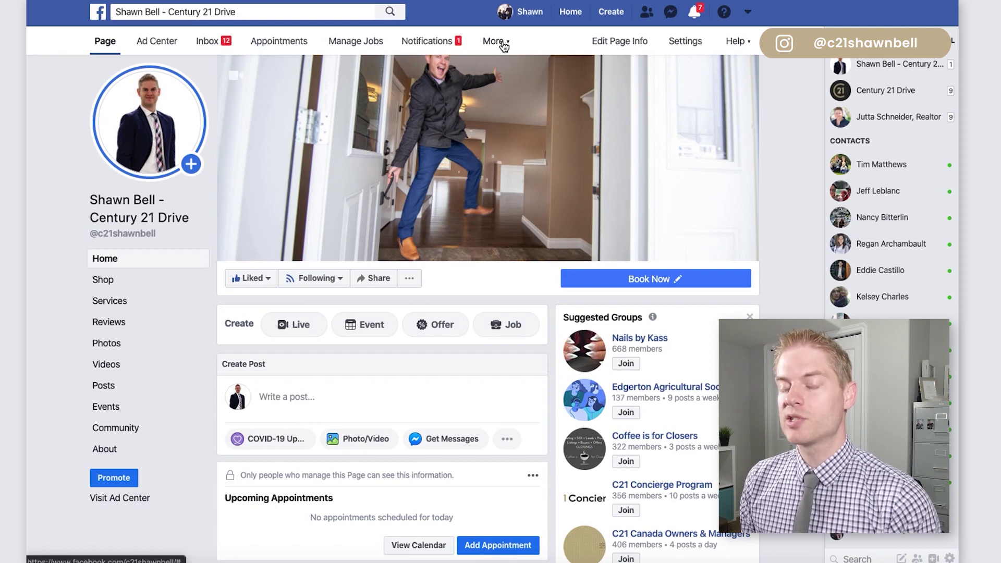
Go to the Page's Publishing Tools and open Leads Setup under Lead Ads Forms
{"action": "left_click", "coordinate": [504, 45]}
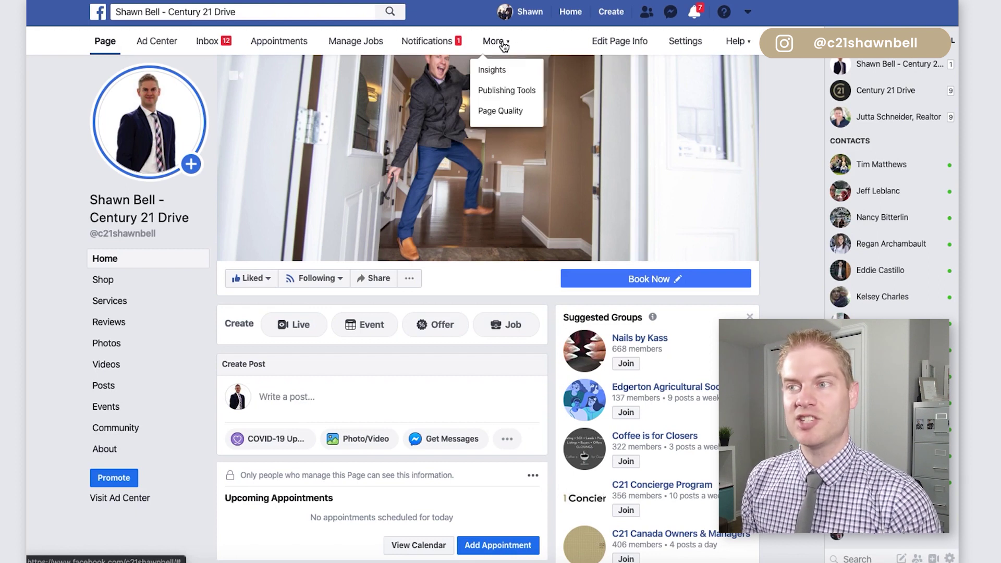
{"action": "left_click", "coordinate": [507, 93]}
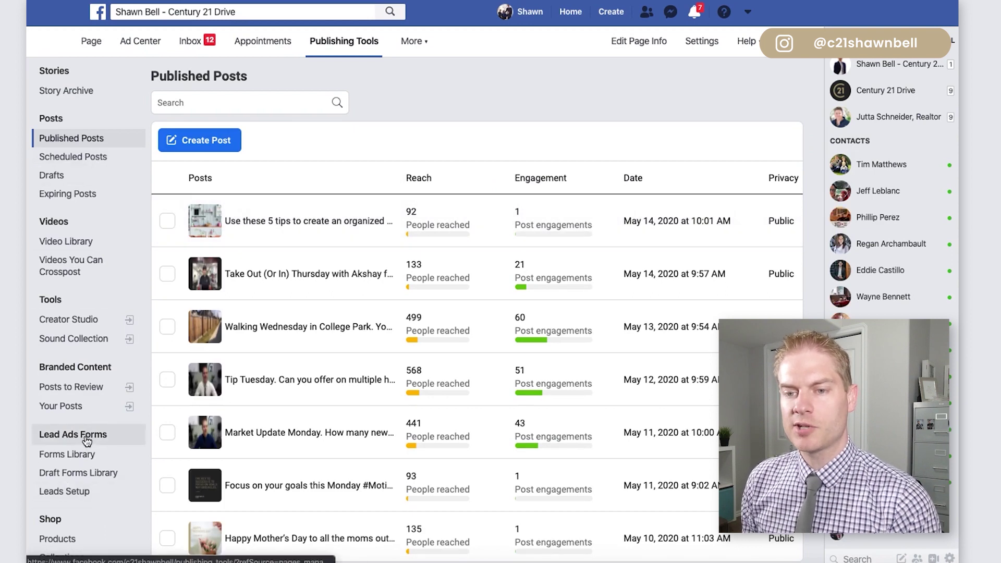
{"action": "left_click", "coordinate": [65, 491]}
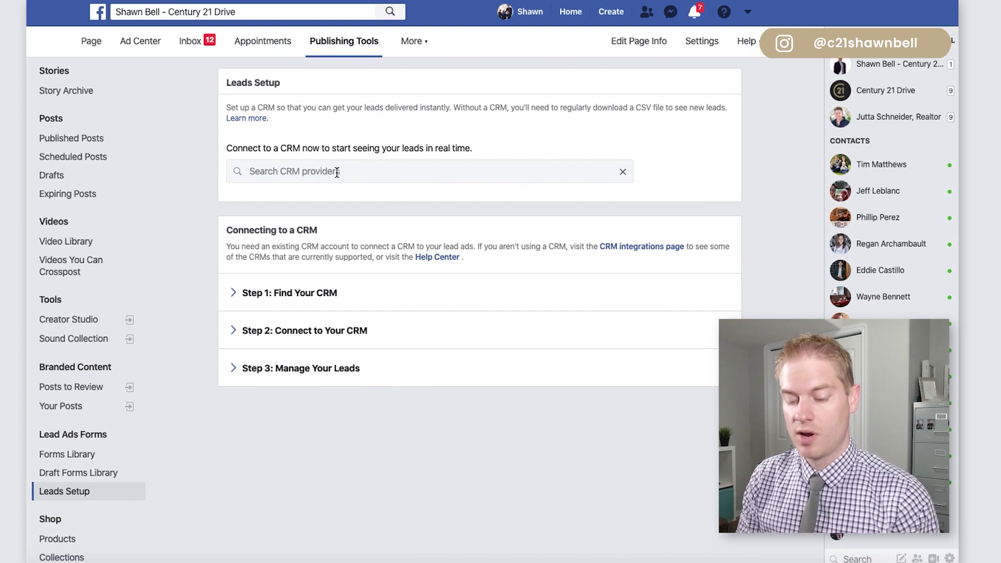
{"action": "type", "text": "realvolve"}
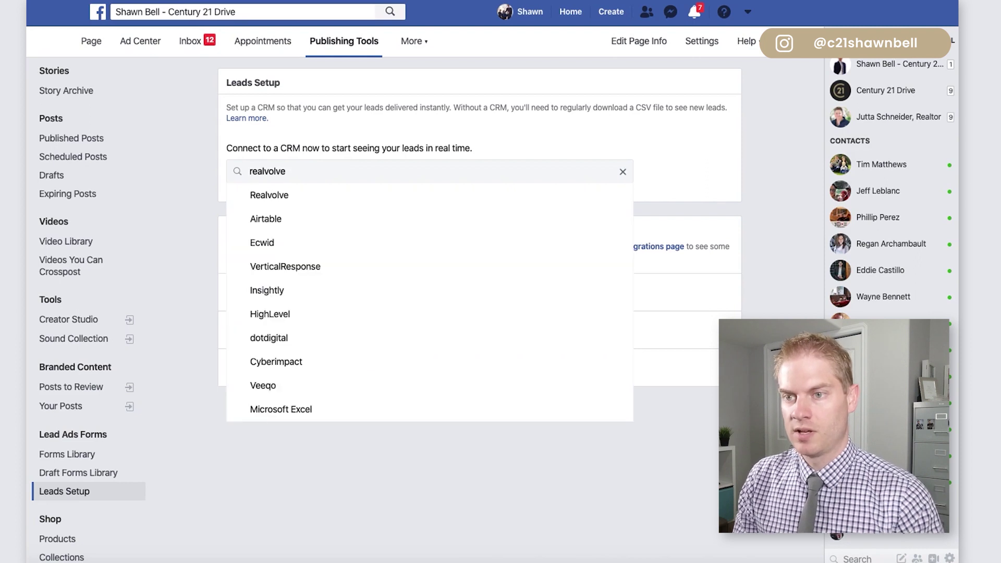
Select Realvolve via LeadsBridge as the CRM and begin connecting the lead ads
{"action": "left_click", "coordinate": [299, 196]}
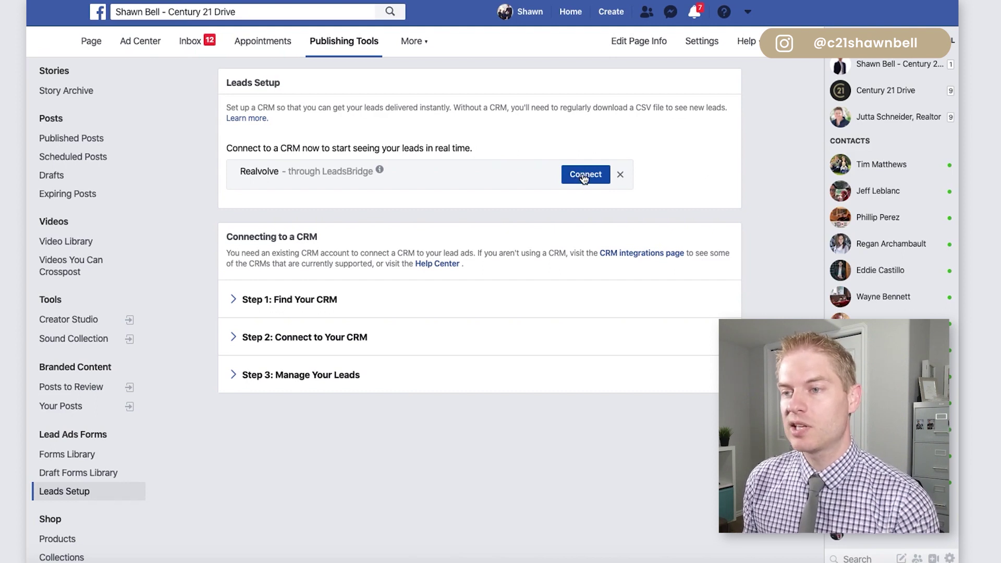
{"action": "left_click", "coordinate": [583, 175]}
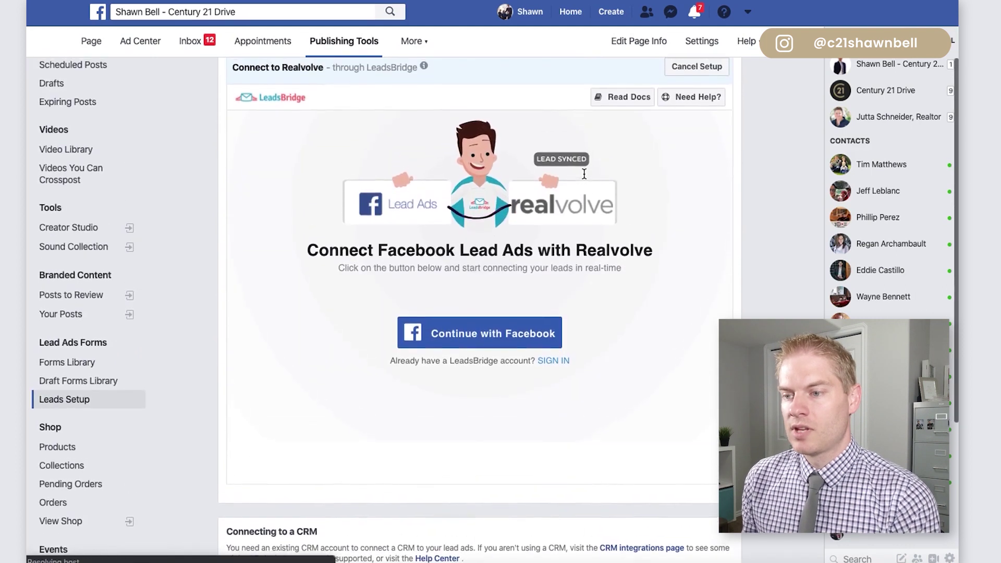
{"action": "scroll", "coordinate": [500, 289], "scroll_direction": "up", "scroll_amount": 1}
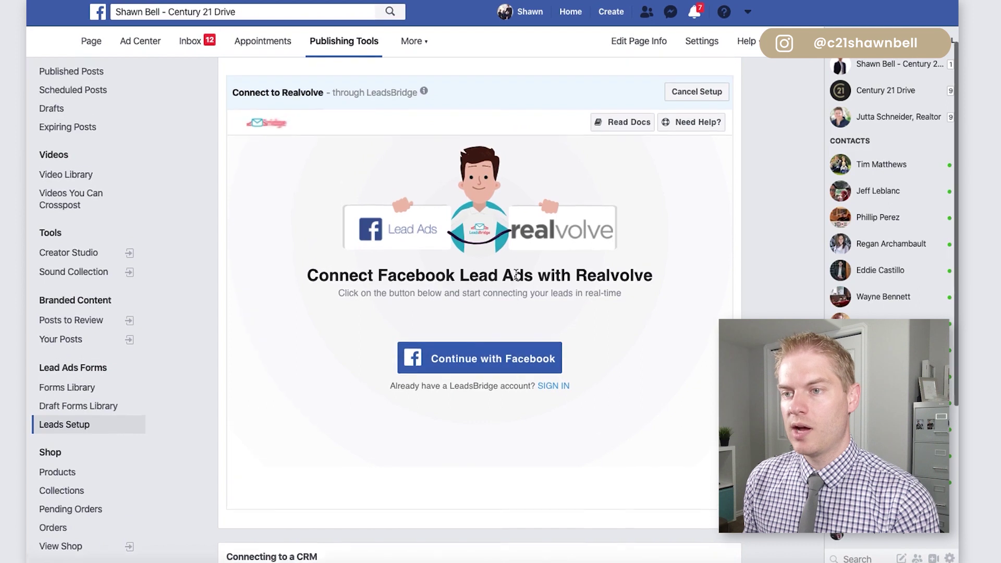
{"action": "scroll", "coordinate": [516, 276], "scroll_direction": "up", "scroll_amount": 1}
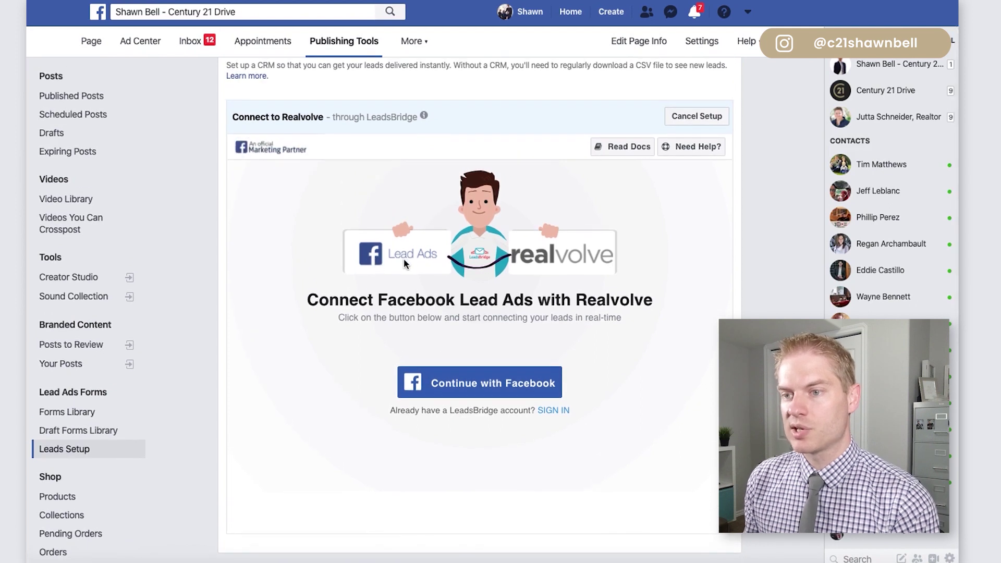
{"action": "scroll", "coordinate": [501, 266], "scroll_direction": "down", "scroll_amount": 3}
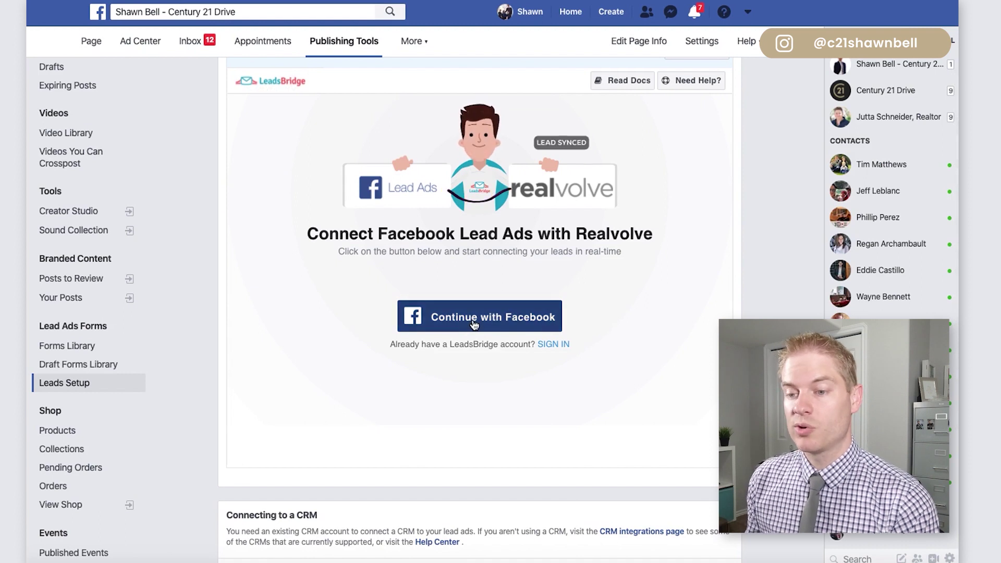
Continue with Facebook for LeadsBridge, then cancel the permission request
{"action": "left_click", "coordinate": [475, 321]}
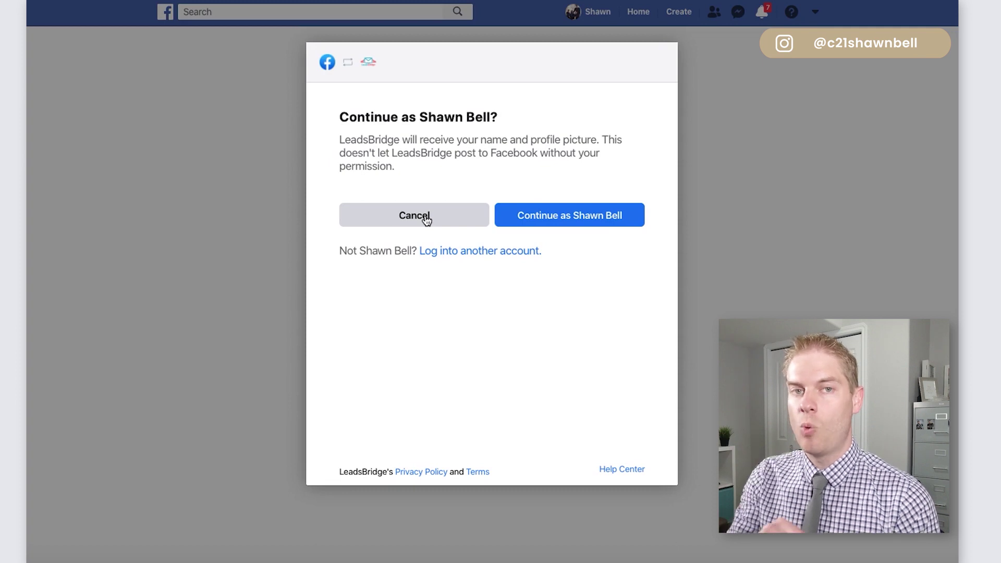
{"action": "left_click", "coordinate": [425, 218]}
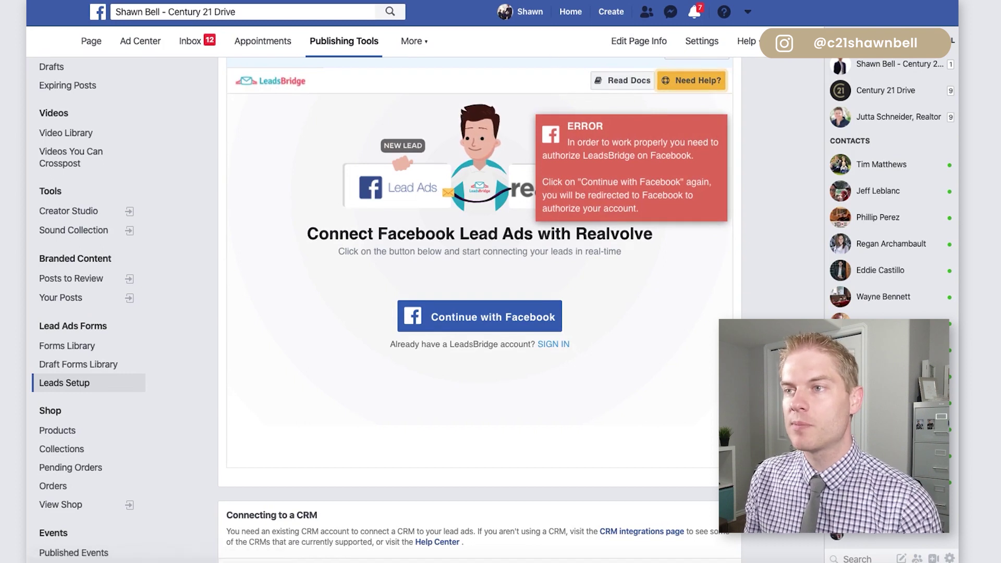
{"action": "key", "text": "ctrl+t"}
{"action": "type", "text": "zapier"}
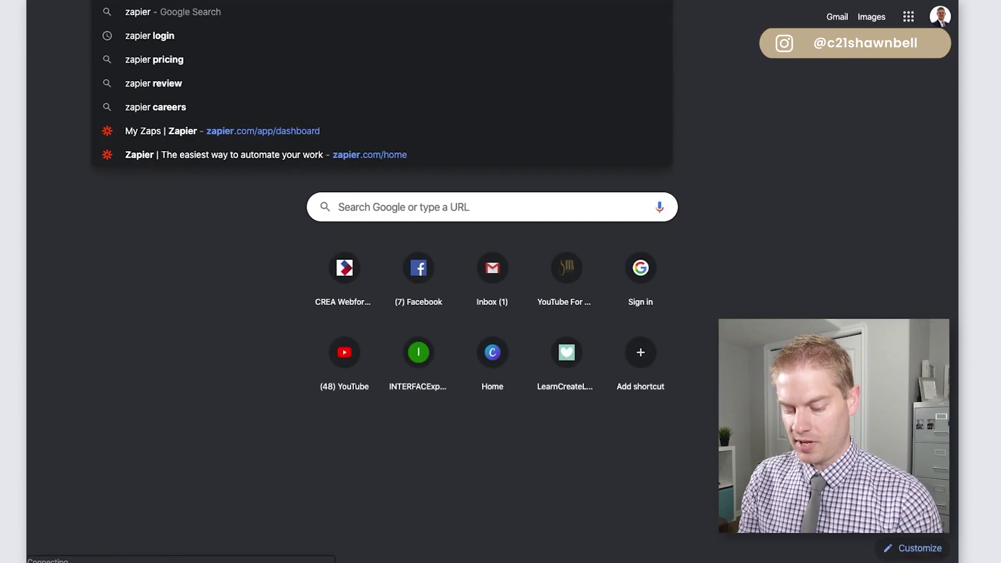
{"action": "type", "text": ".com"}
On zapier.com, pair Facebook Lead Ads with Realvolve and expand the contact-creation Zap
{"action": "key", "text": "Return"}
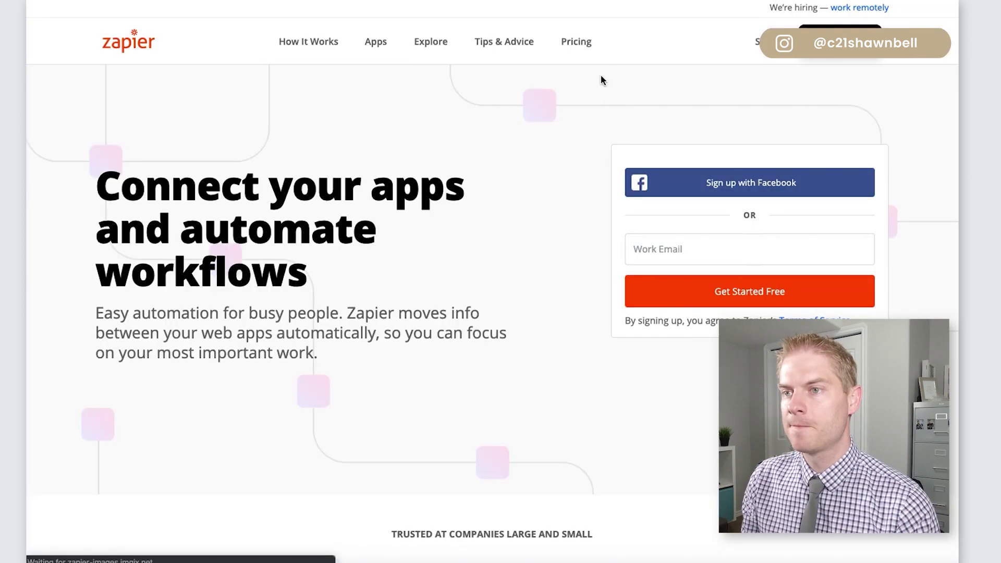
{"action": "left_click", "coordinate": [257, 171]}
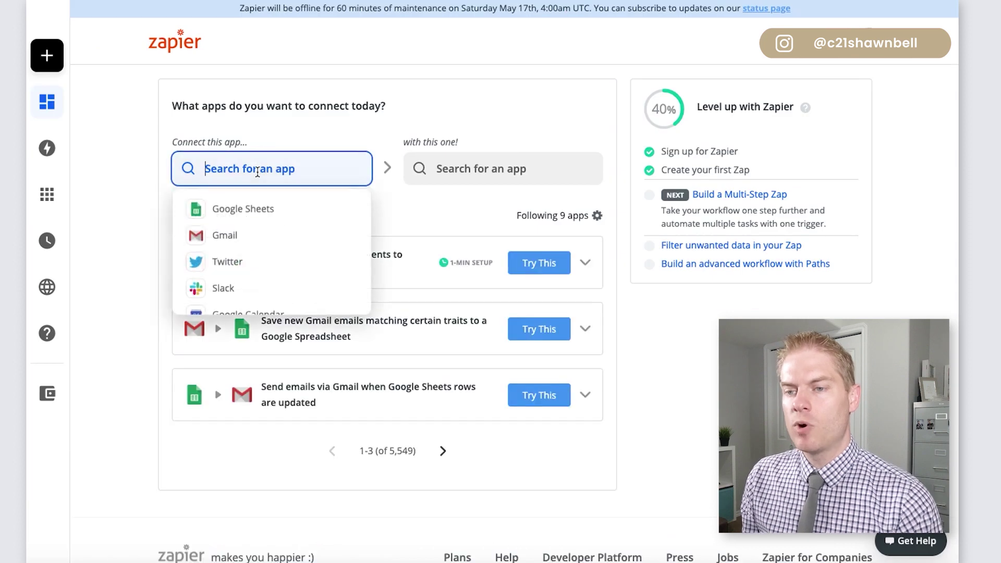
{"action": "type", "text": "face"}
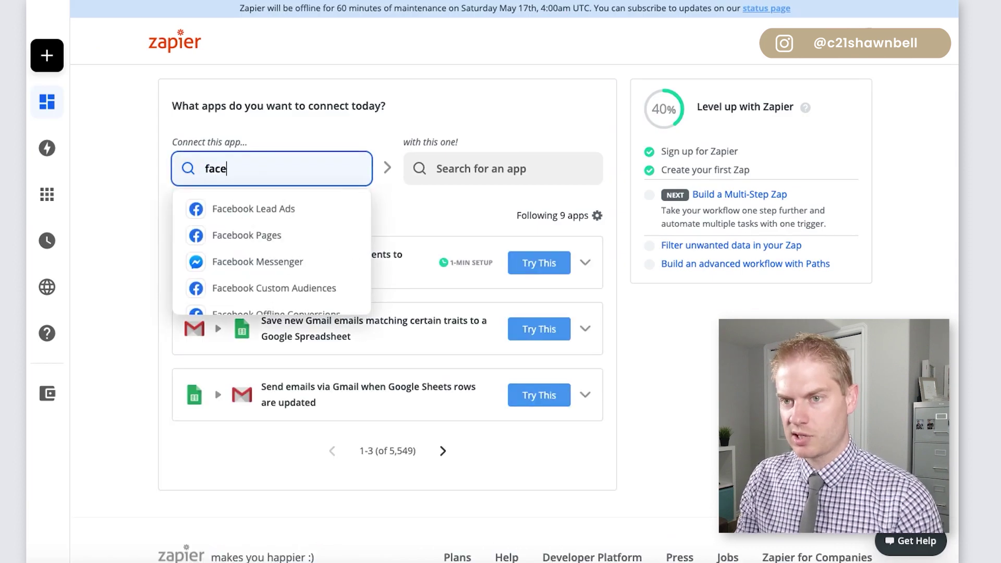
{"action": "left_click", "coordinate": [282, 213]}
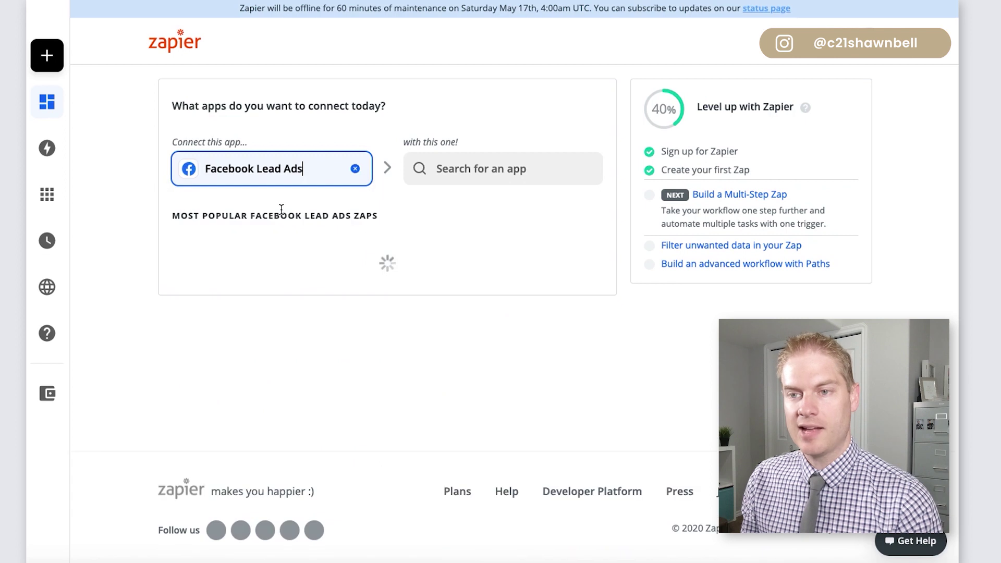
{"action": "left_click", "coordinate": [454, 168]}
{"action": "type", "text": "realvol"}
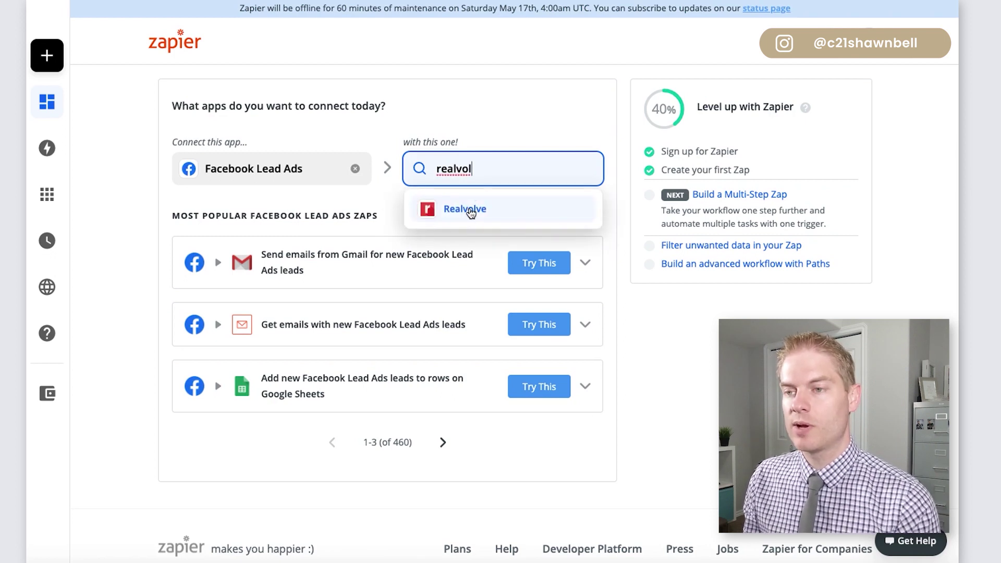
{"action": "left_click", "coordinate": [469, 210]}
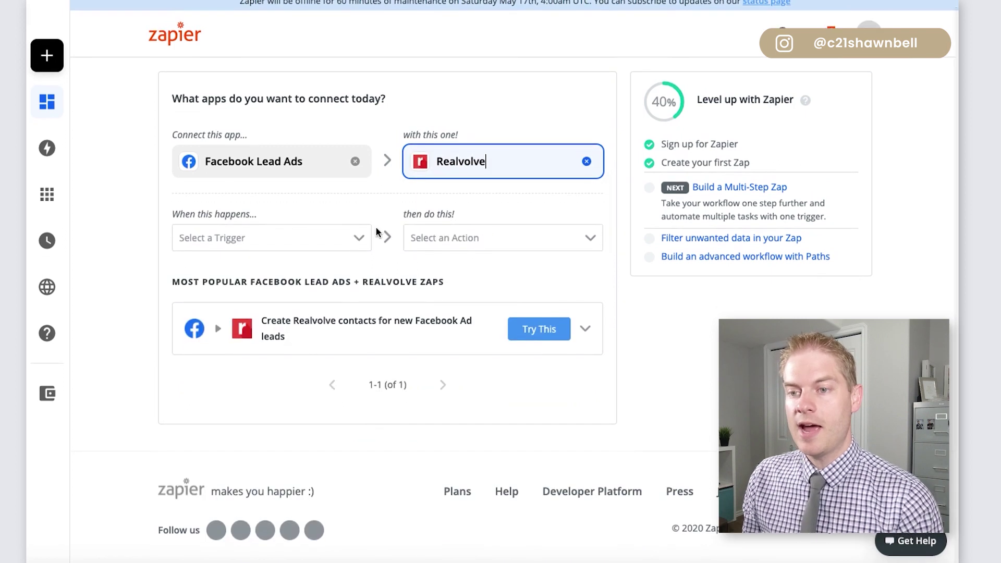
{"action": "left_click", "coordinate": [585, 329]}
Try the Zap with the Century 21 Drive Page and Realvolve #2, then enter Advanced Mode
{"action": "left_click", "coordinate": [348, 422]}
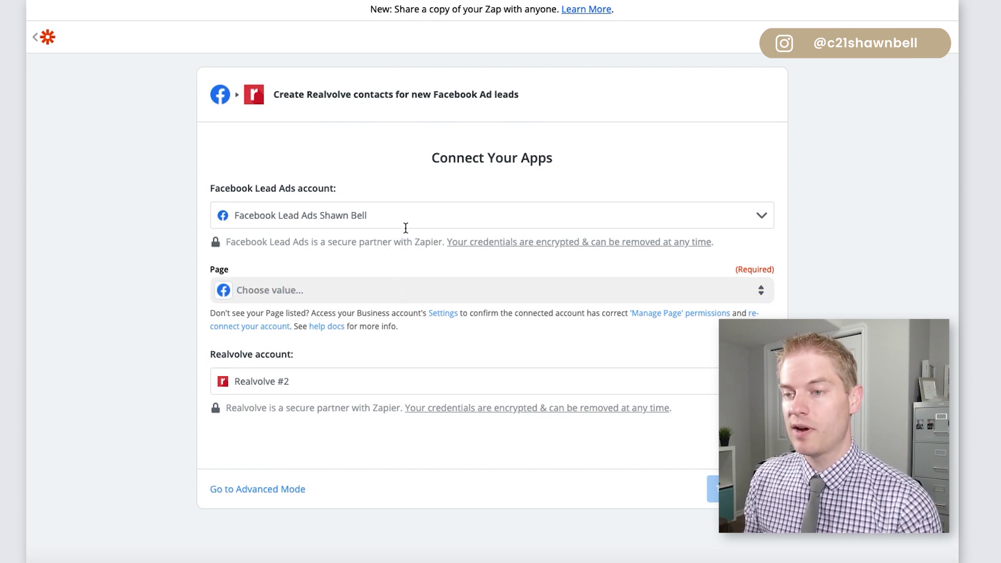
{"action": "left_click", "coordinate": [415, 289]}
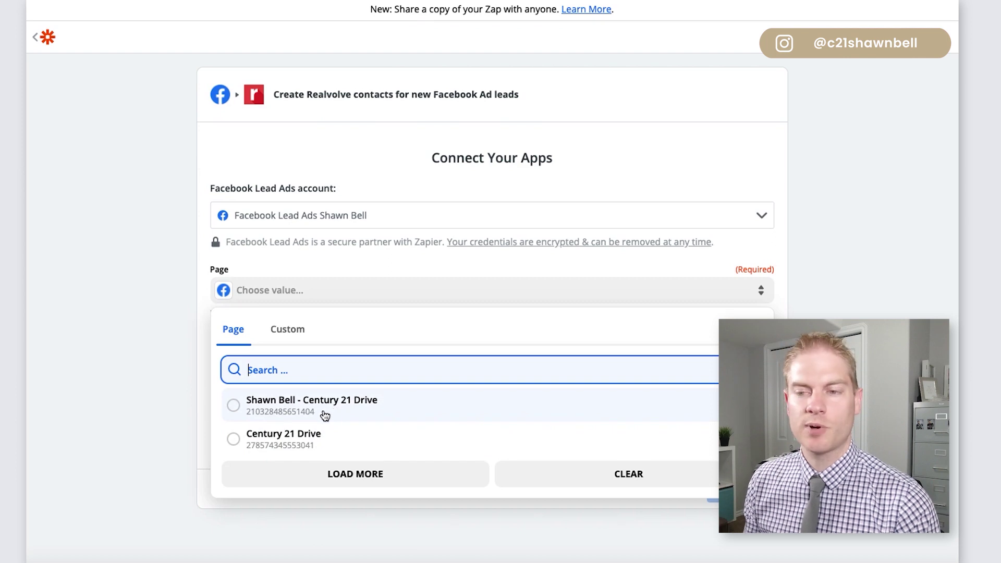
{"action": "left_click", "coordinate": [324, 405]}
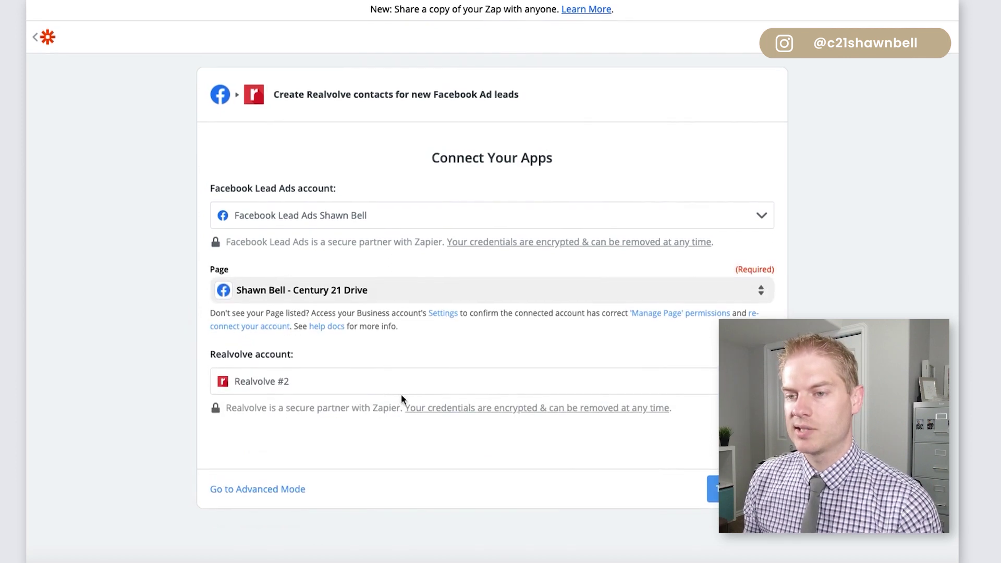
{"action": "left_click", "coordinate": [416, 383]}
{"action": "left_click", "coordinate": [450, 411]}
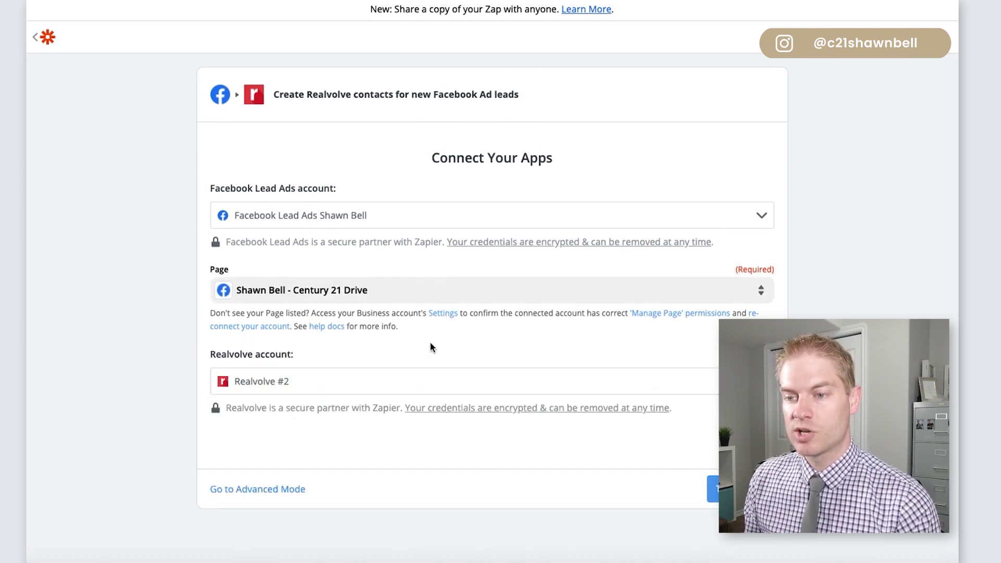
{"action": "left_click", "coordinate": [318, 384]}
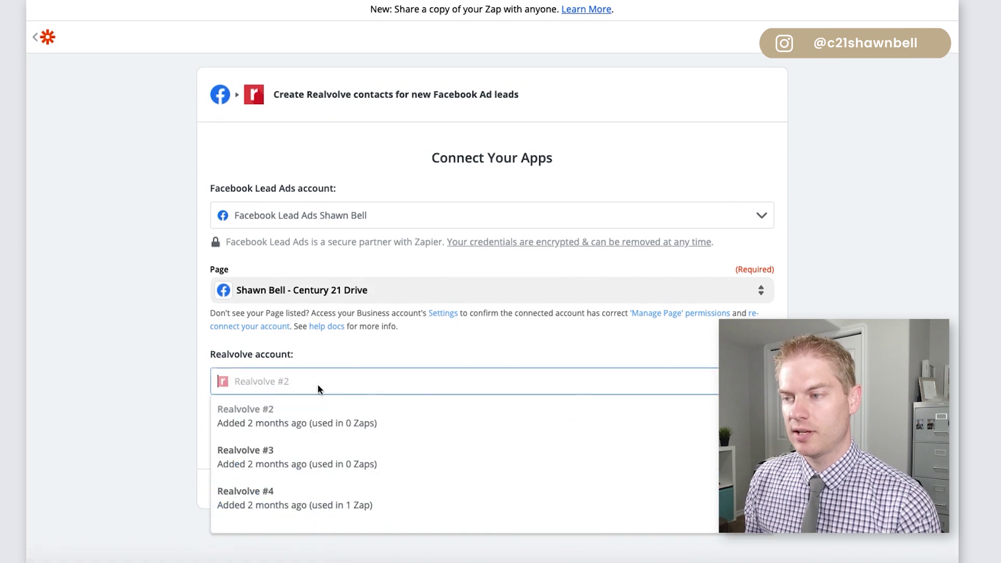
{"action": "left_click", "coordinate": [362, 342]}
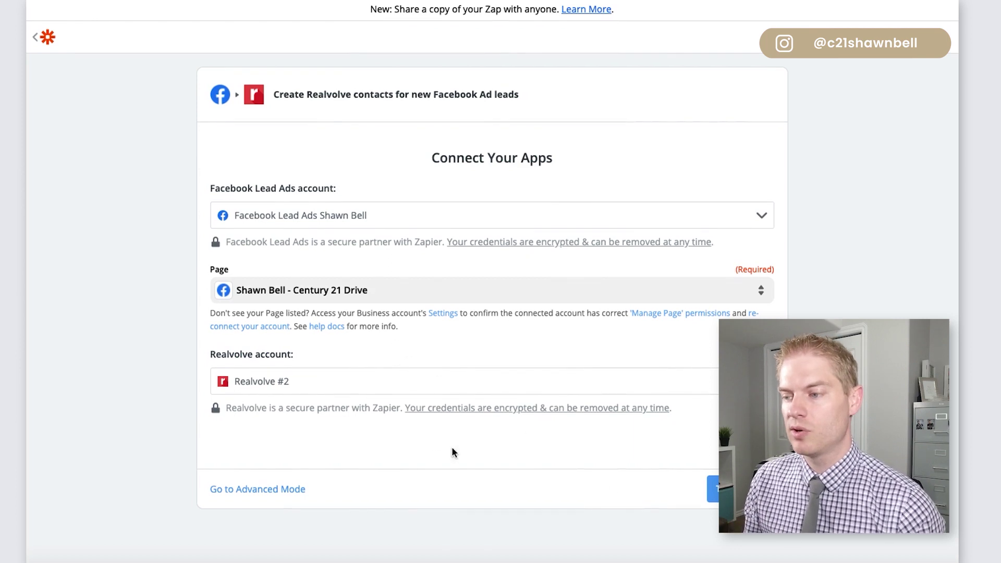
{"action": "left_click", "coordinate": [311, 488]}
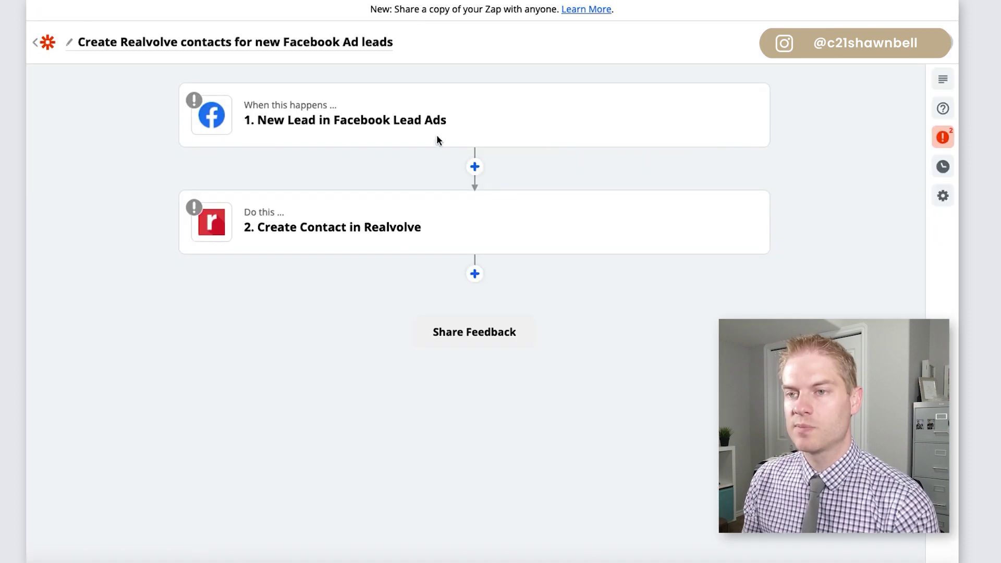
Confirm the trigger's app and event and select the connected Facebook Lead Ads account
{"action": "left_click", "coordinate": [443, 124]}
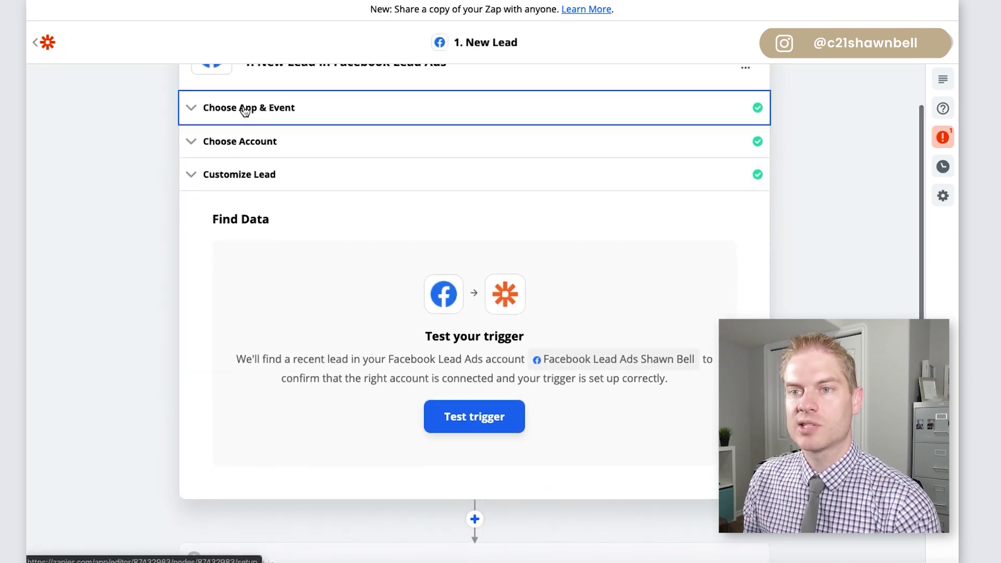
{"action": "left_click", "coordinate": [242, 109]}
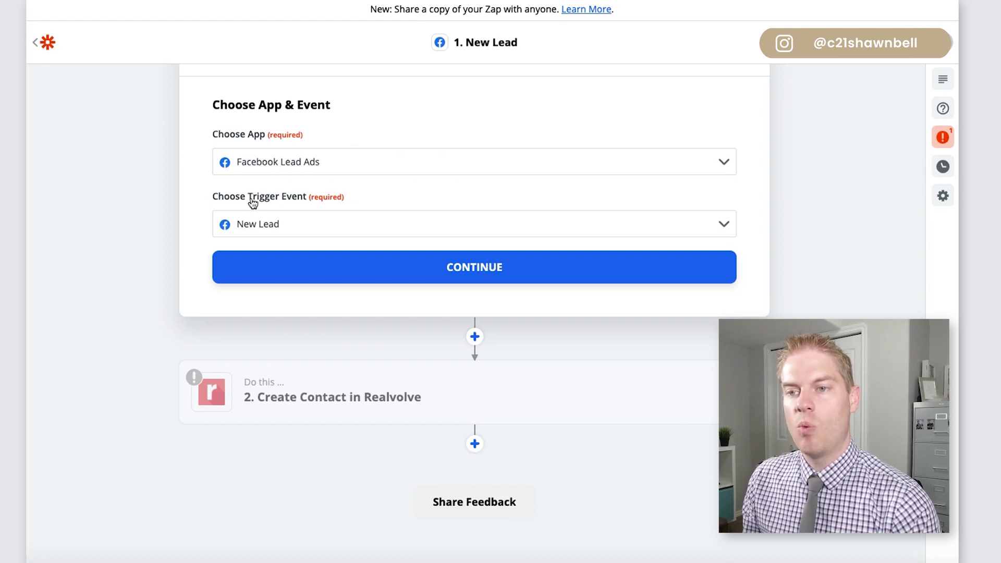
{"action": "scroll", "coordinate": [437, 240], "scroll_direction": "up", "scroll_amount": 1}
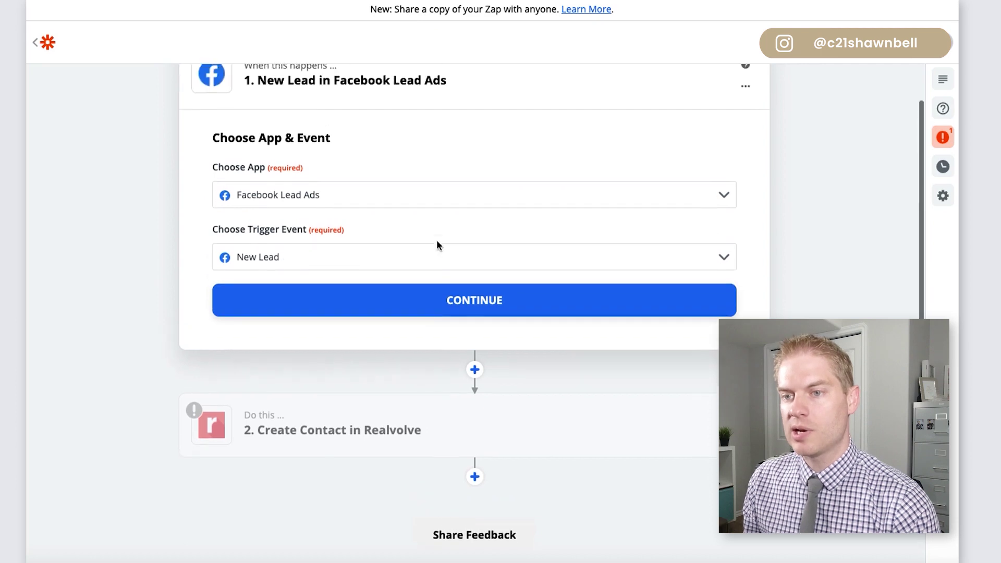
{"action": "left_click", "coordinate": [476, 306]}
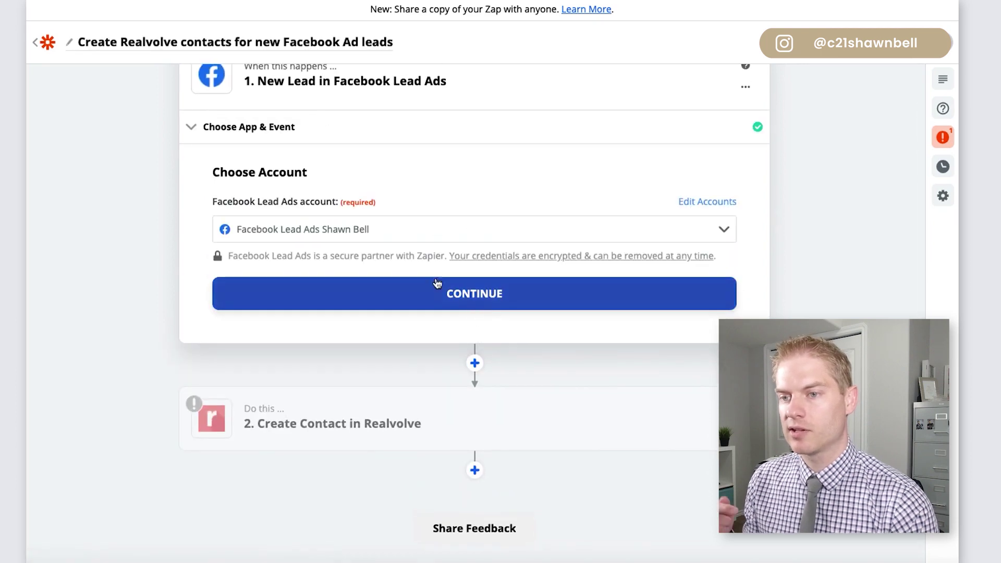
{"action": "left_click", "coordinate": [364, 229]}
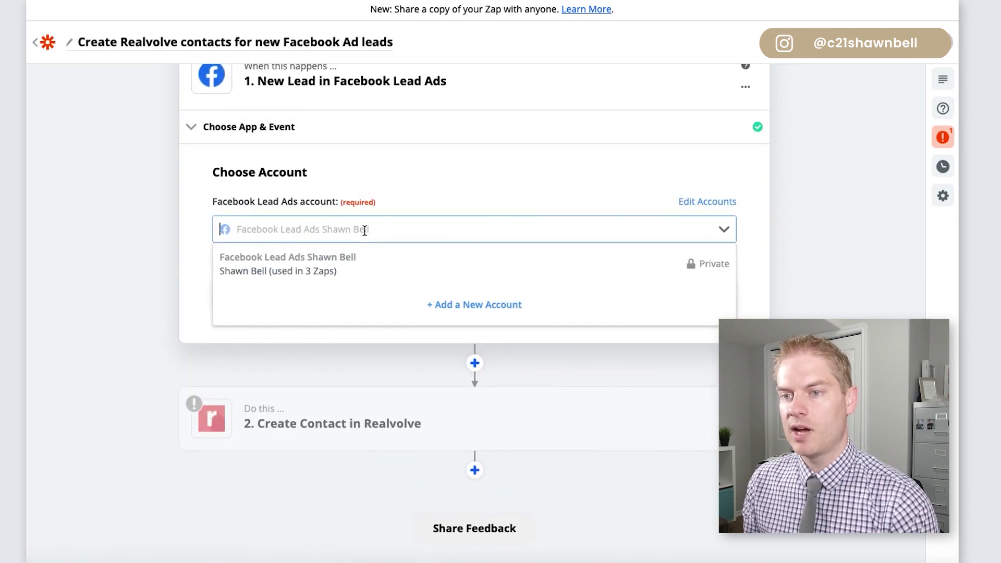
{"action": "left_click", "coordinate": [340, 262]}
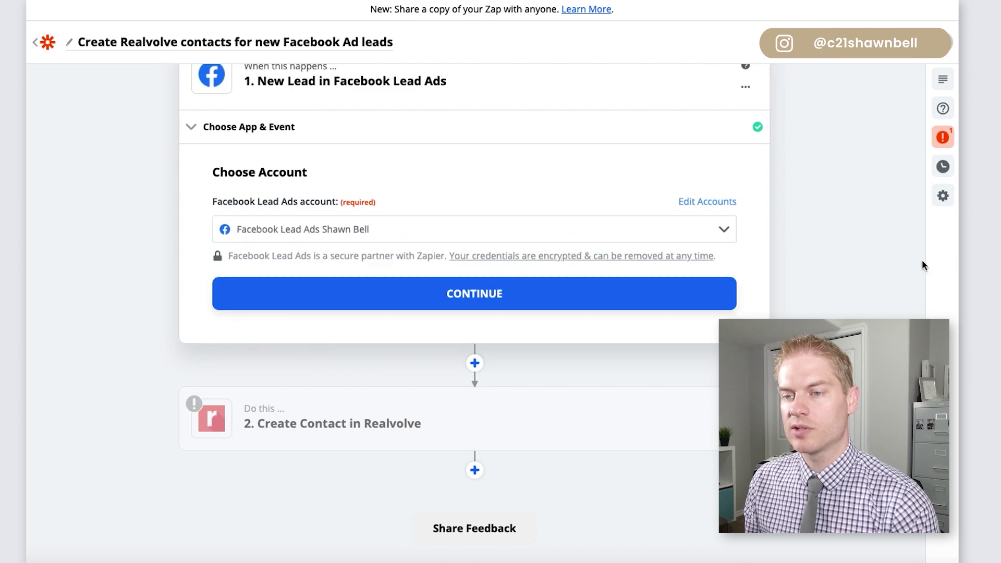
{"action": "left_click", "coordinate": [510, 297]}
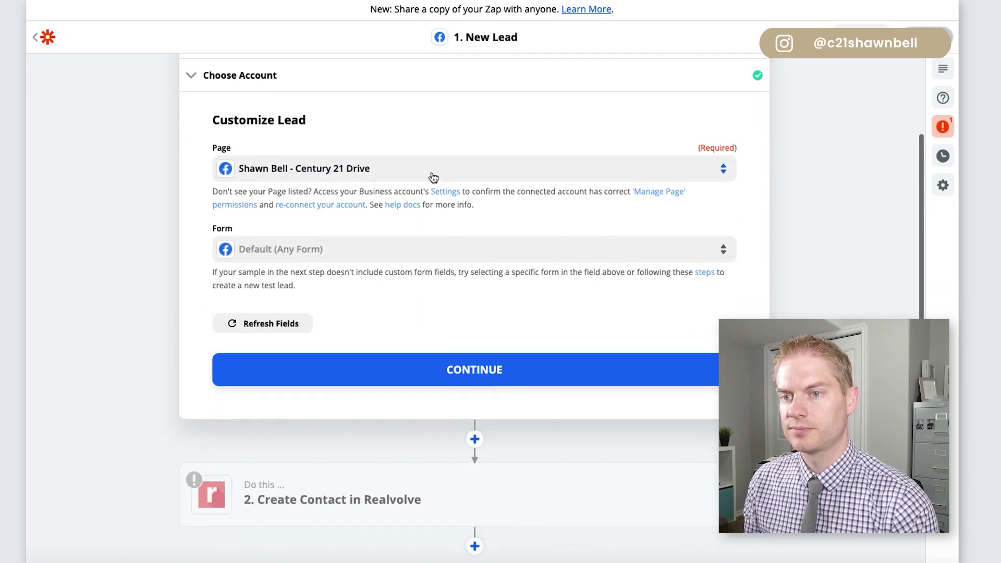
Set the lead form to Default (Any Form) and save the lead settings
{"action": "left_click", "coordinate": [353, 251]}
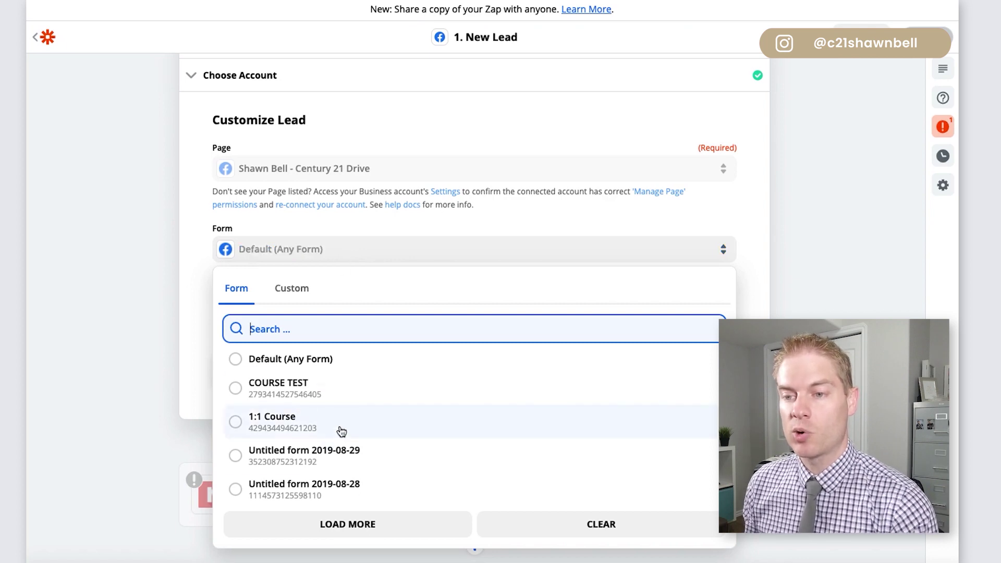
{"action": "scroll", "coordinate": [311, 464], "scroll_direction": "down", "scroll_amount": 1}
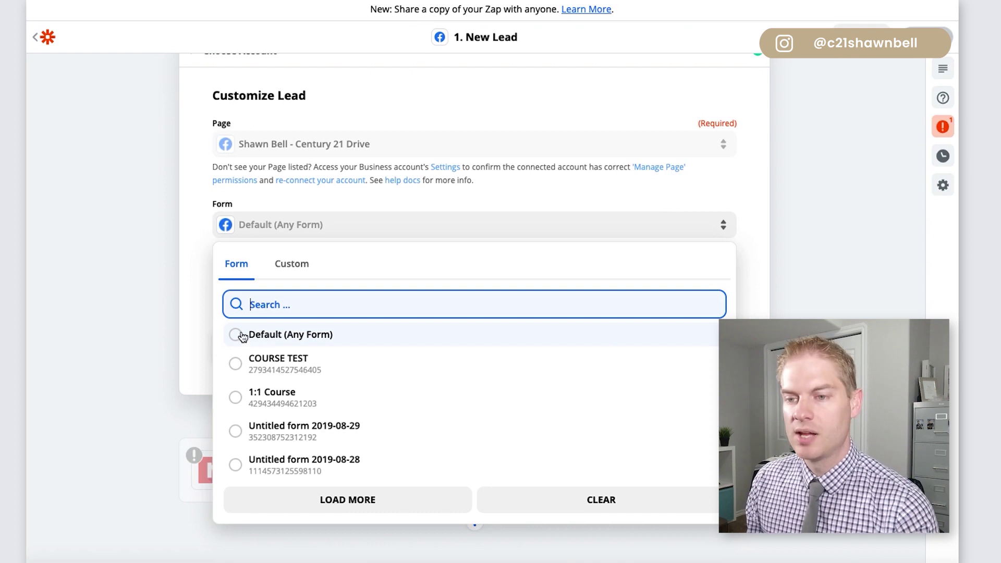
{"action": "left_click", "coordinate": [235, 335]}
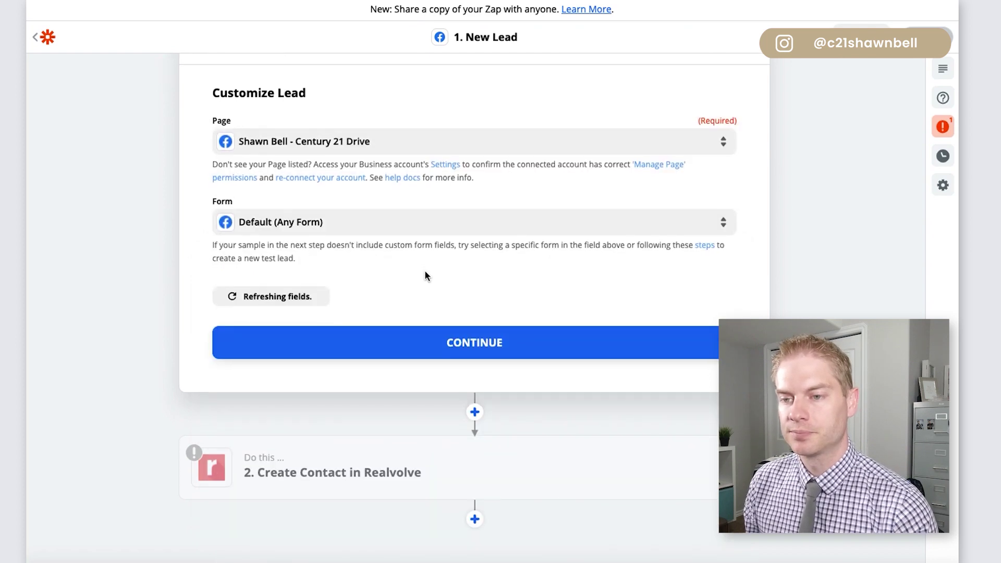
{"action": "scroll", "coordinate": [424, 270], "scroll_direction": "down", "scroll_amount": 1}
{"action": "left_click", "coordinate": [470, 333]}
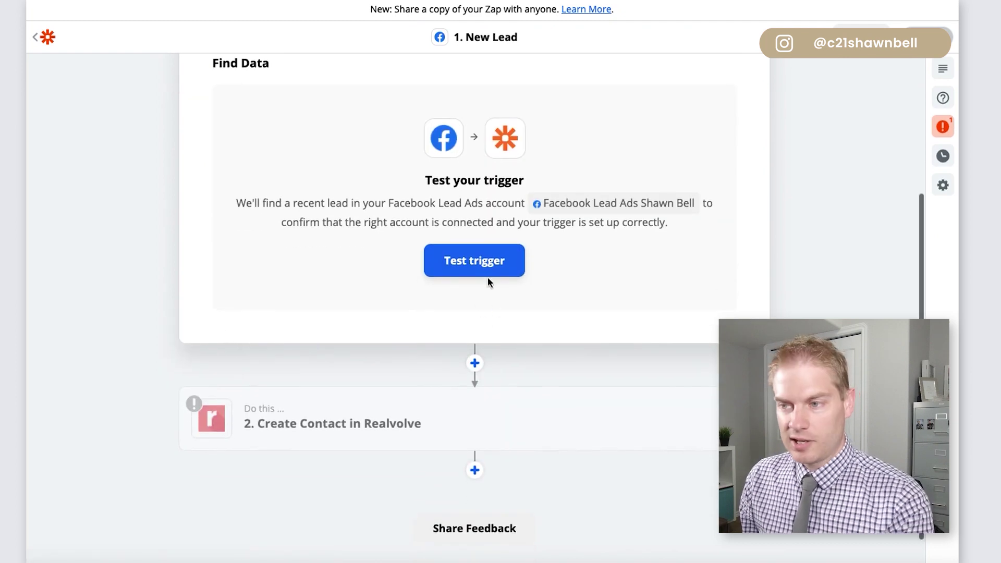
{"action": "scroll", "coordinate": [488, 336], "scroll_direction": "down", "scroll_amount": 2}
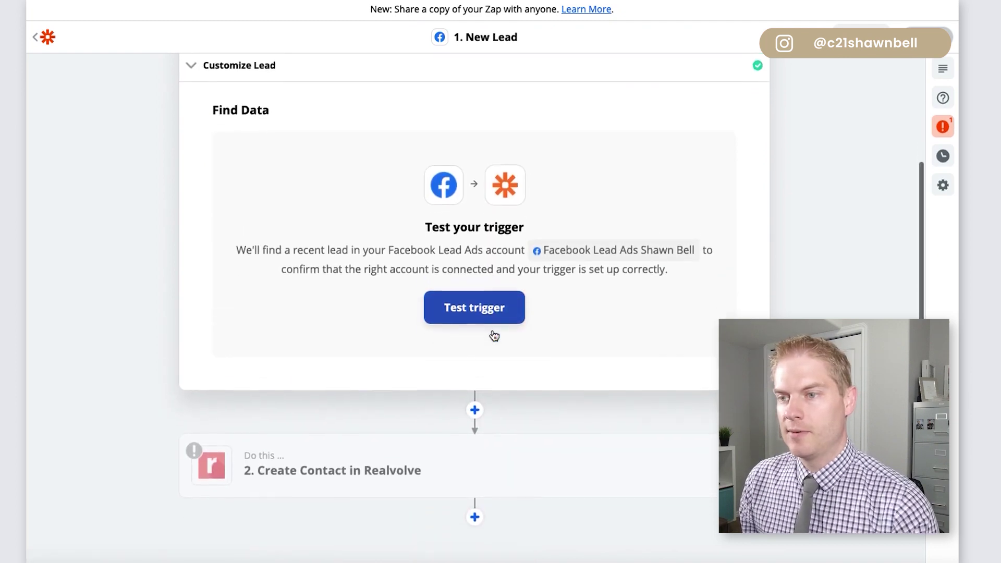
{"action": "scroll", "coordinate": [480, 368], "scroll_direction": "down", "scroll_amount": 3}
{"action": "left_click", "coordinate": [480, 374]}
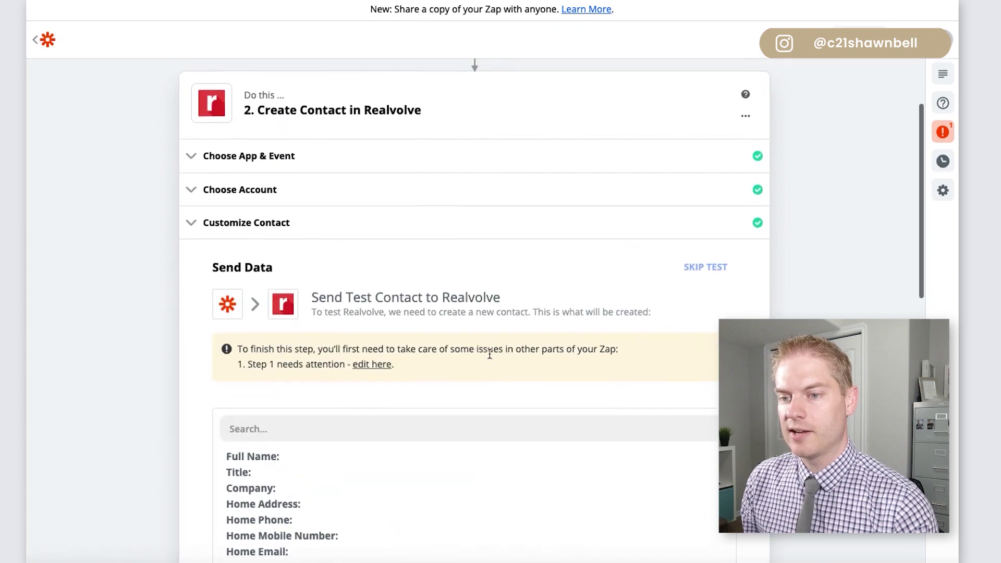
Keep Realvolve with the Create Contact event and confirm the Realvolve #2 account
{"action": "left_click", "coordinate": [293, 206]}
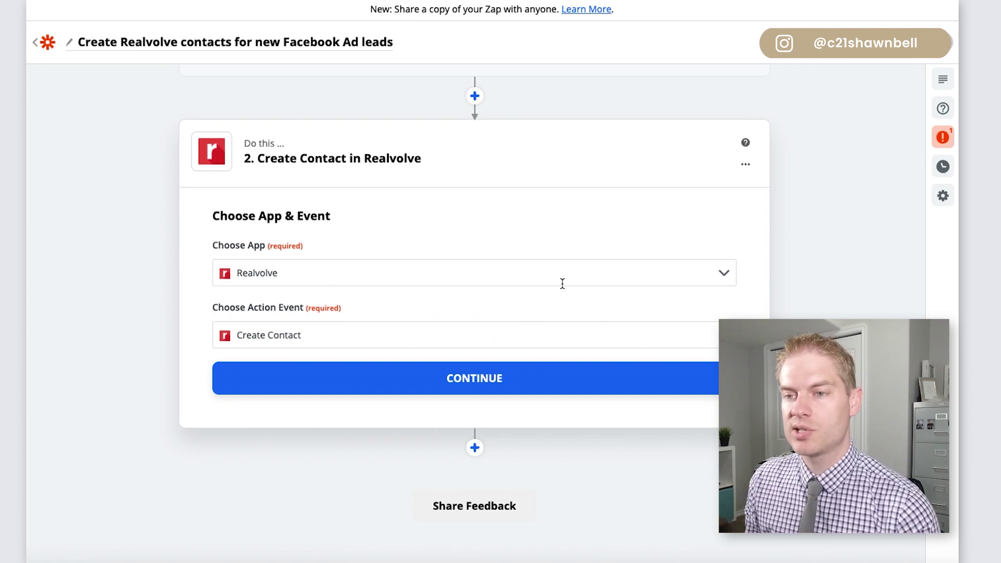
{"action": "left_click", "coordinate": [702, 272]}
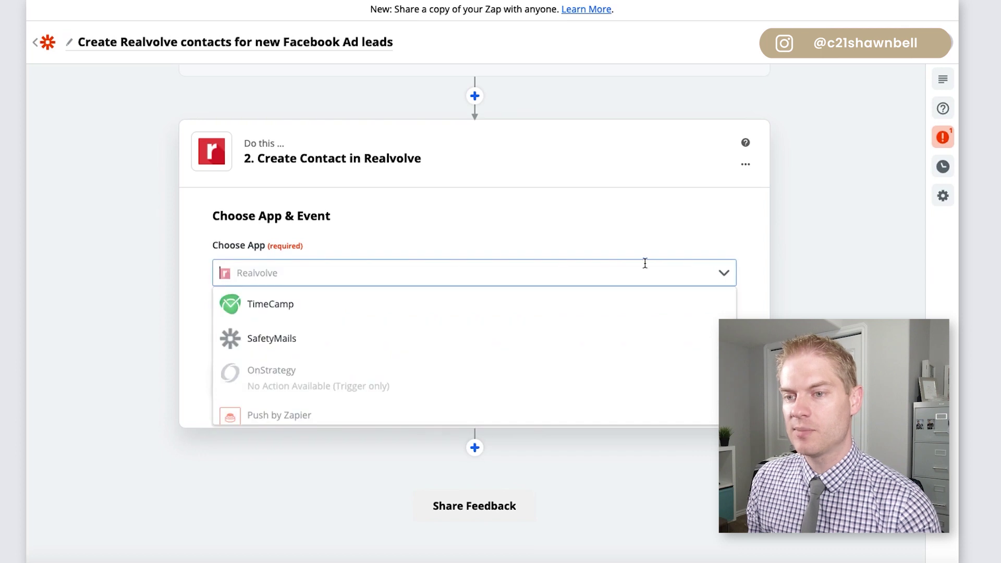
{"action": "left_click", "coordinate": [438, 247]}
{"action": "scroll", "coordinate": [409, 264], "scroll_direction": "down", "scroll_amount": 1}
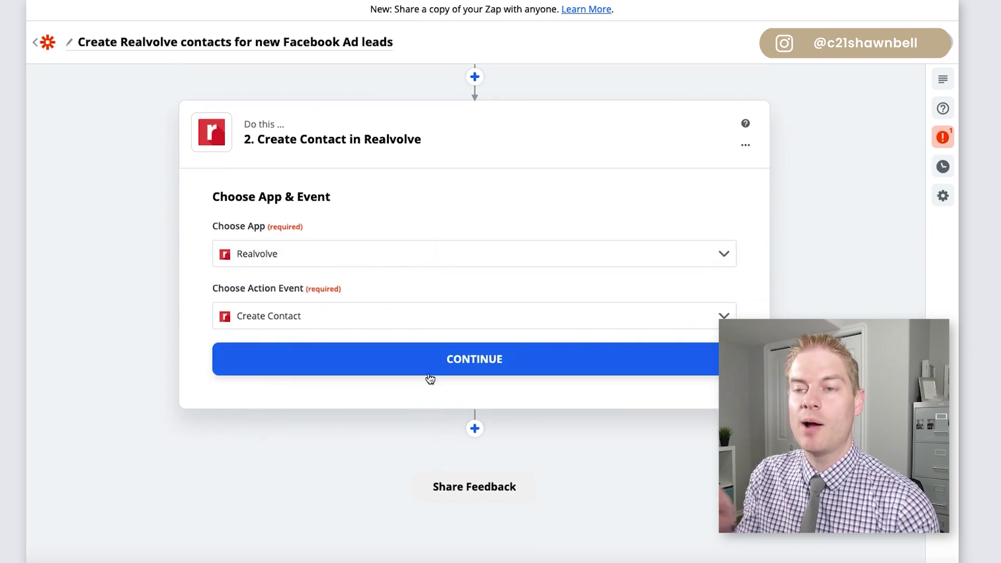
{"action": "left_click", "coordinate": [490, 360]}
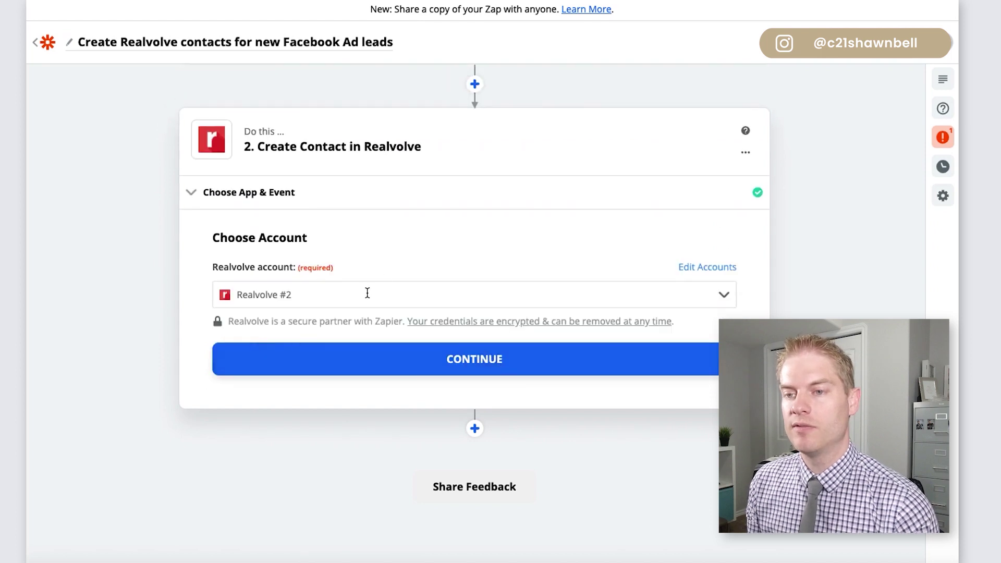
{"action": "left_click", "coordinate": [470, 360]}
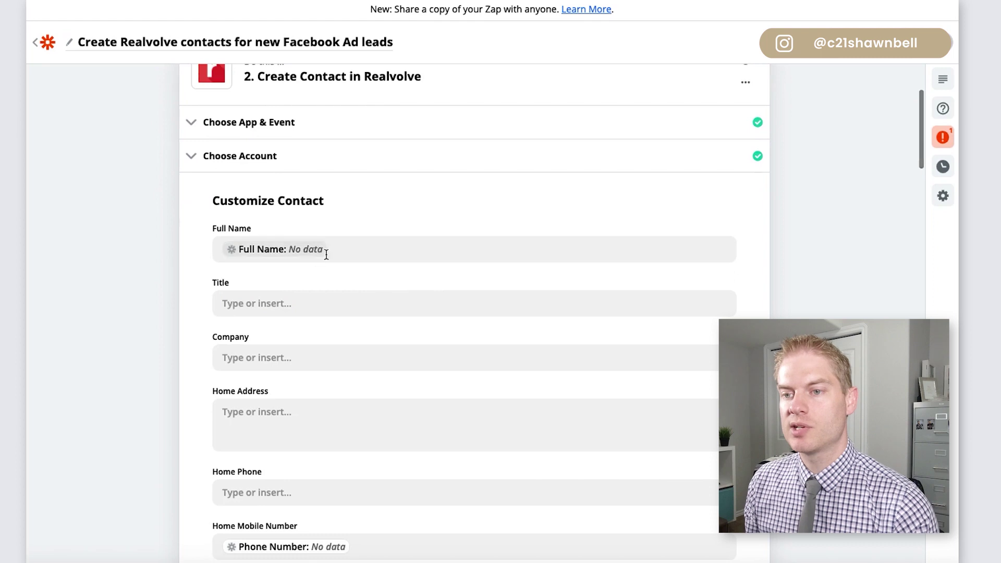
{"action": "scroll", "coordinate": [279, 317], "scroll_direction": "down", "scroll_amount": 2}
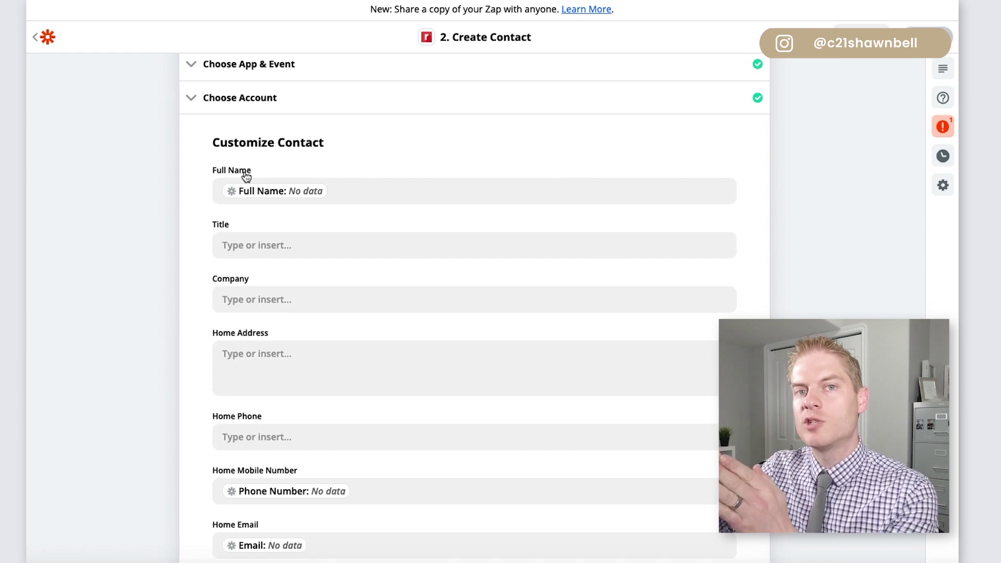
{"action": "scroll", "coordinate": [233, 176], "scroll_direction": "down", "scroll_amount": 2}
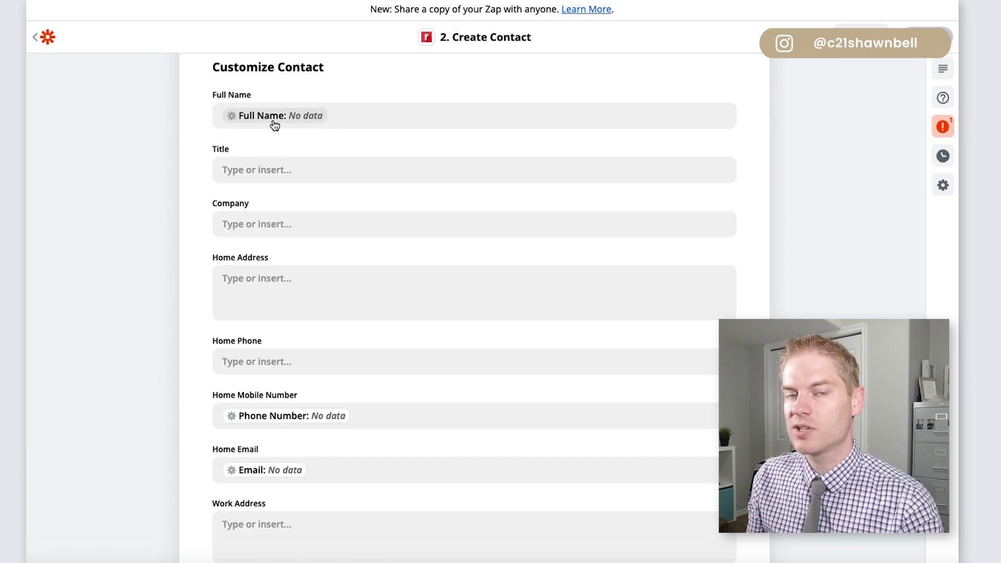
{"action": "scroll", "coordinate": [275, 124], "scroll_direction": "down", "scroll_amount": 1}
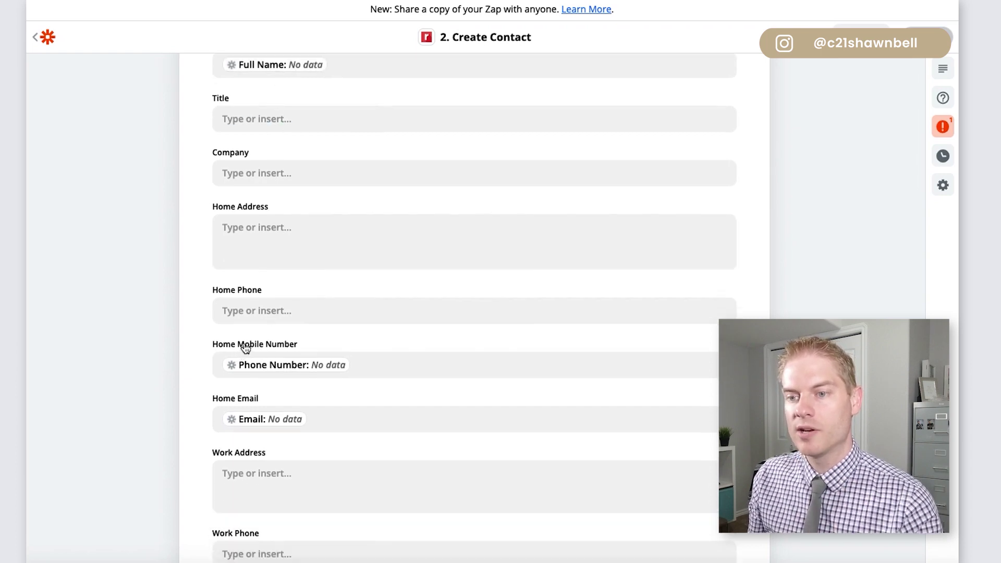
{"action": "scroll", "coordinate": [270, 410], "scroll_direction": "down", "scroll_amount": 1}
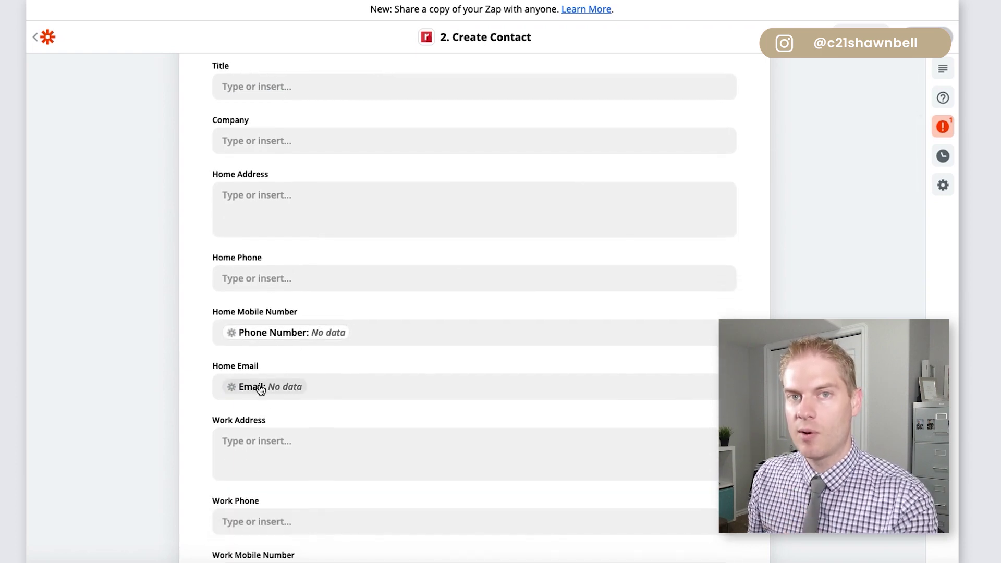
{"action": "scroll", "coordinate": [260, 388], "scroll_direction": "down", "scroll_amount": 2}
{"action": "scroll", "coordinate": [262, 381], "scroll_direction": "down", "scroll_amount": 3}
{"action": "scroll", "coordinate": [262, 382], "scroll_direction": "down", "scroll_amount": 5}
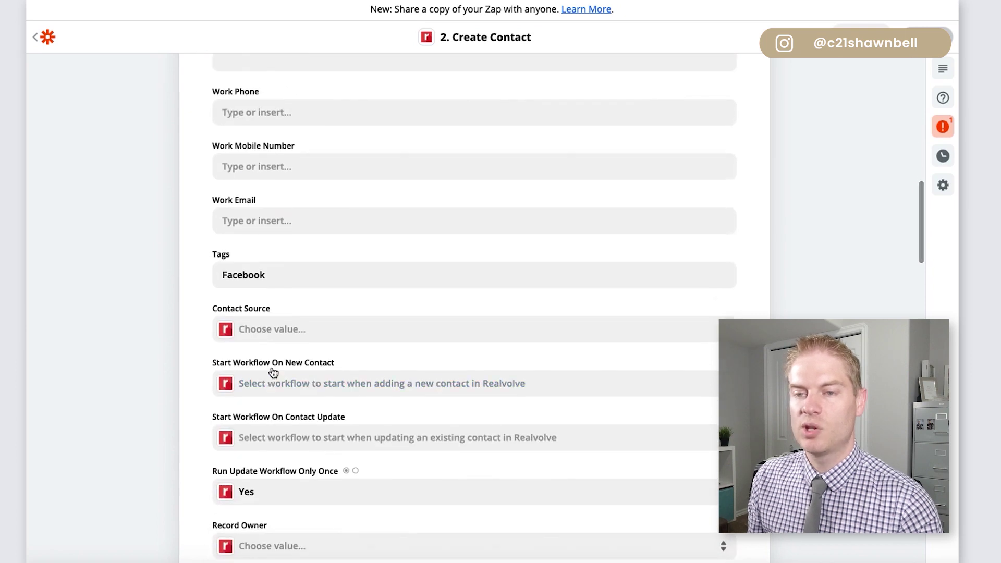
{"action": "scroll", "coordinate": [273, 371], "scroll_direction": "down", "scroll_amount": 1}
{"action": "scroll", "coordinate": [258, 259], "scroll_direction": "up", "scroll_amount": 3}
{"action": "scroll", "coordinate": [383, 266], "scroll_direction": "up", "scroll_amount": 1}
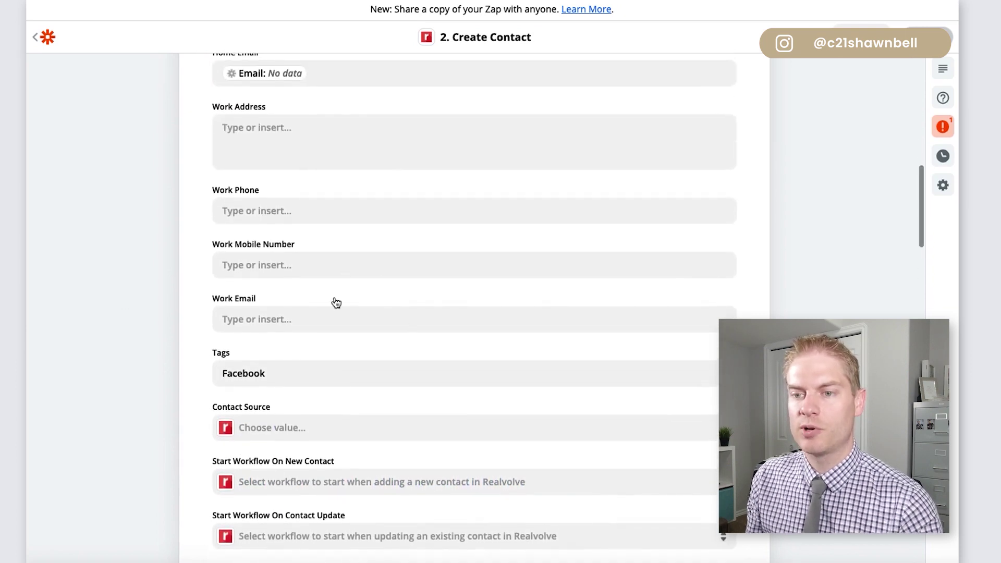
{"action": "scroll", "coordinate": [336, 302], "scroll_direction": "down", "scroll_amount": 2}
{"action": "scroll", "coordinate": [350, 289], "scroll_direction": "down", "scroll_amount": 1}
{"action": "scroll", "coordinate": [350, 280], "scroll_direction": "down", "scroll_amount": 1}
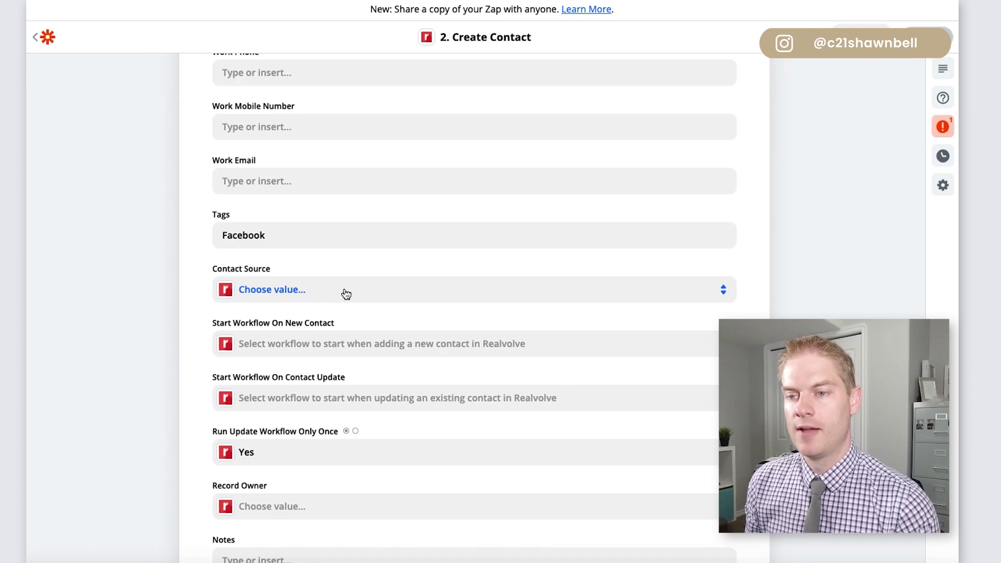
{"action": "left_click", "coordinate": [346, 293]}
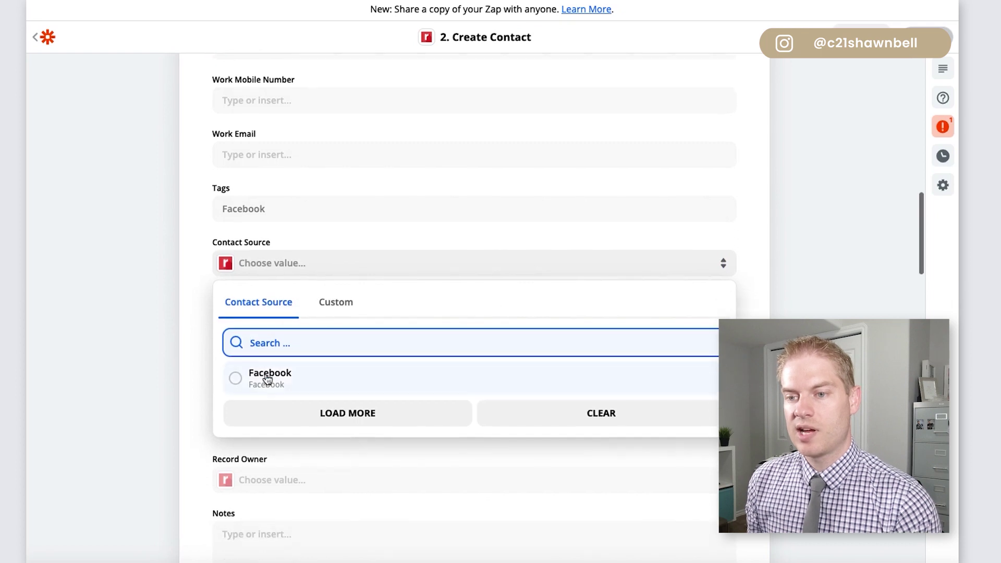
Choose Facebook in the Contact Source dropdown
{"action": "left_click", "coordinate": [236, 378]}
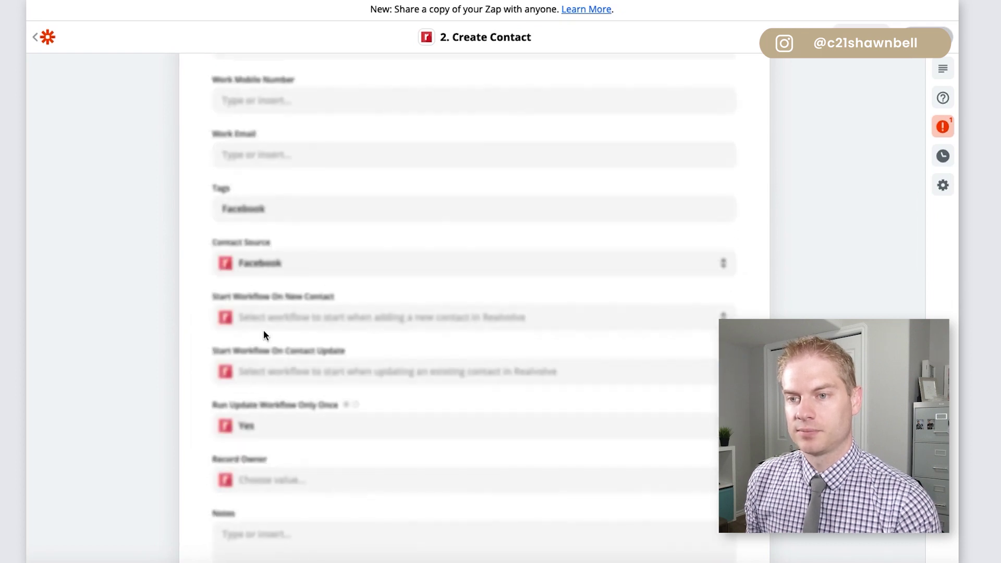
{"action": "scroll", "coordinate": [263, 329], "scroll_direction": "down", "scroll_amount": 1}
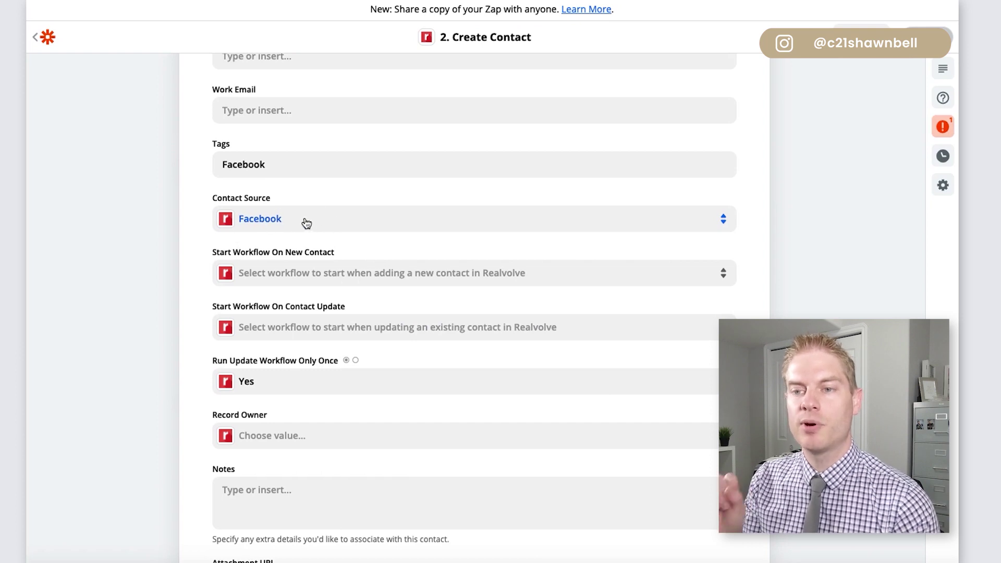
{"action": "scroll", "coordinate": [316, 225], "scroll_direction": "down", "scroll_amount": 1}
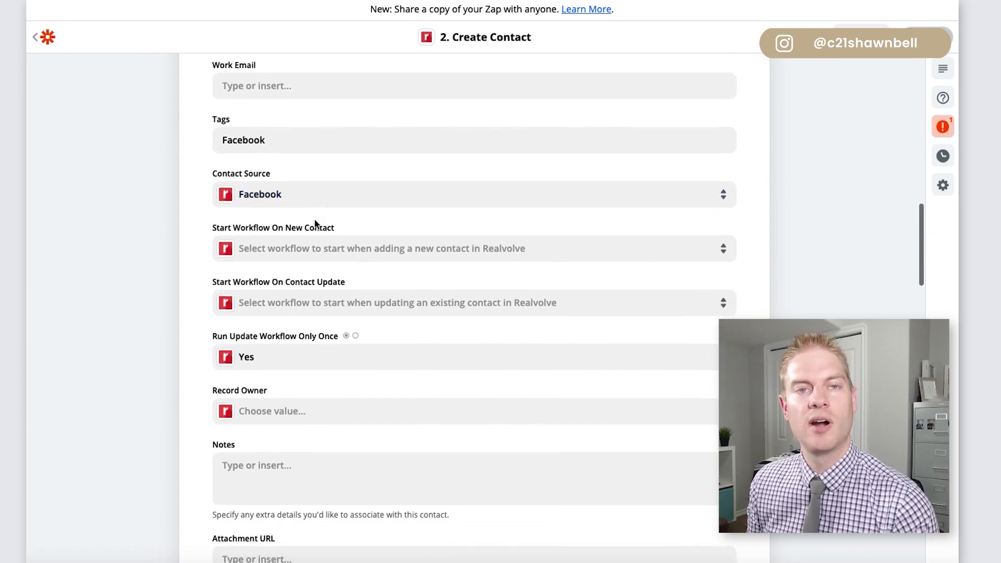
{"action": "scroll", "coordinate": [315, 219], "scroll_direction": "down", "scroll_amount": 1}
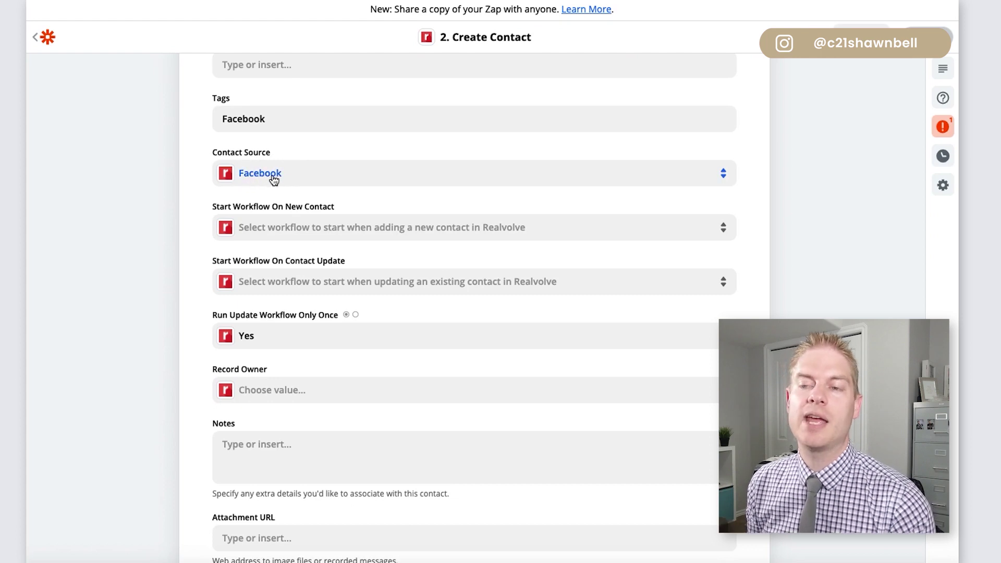
{"action": "scroll", "coordinate": [310, 185], "scroll_direction": "down", "scroll_amount": 1}
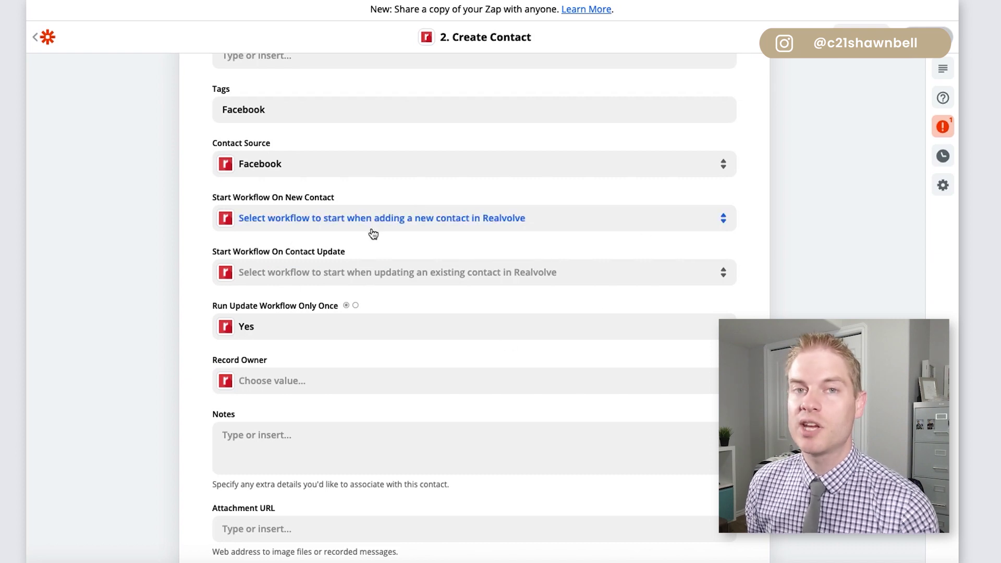
{"action": "scroll", "coordinate": [315, 234], "scroll_direction": "down", "scroll_amount": 2}
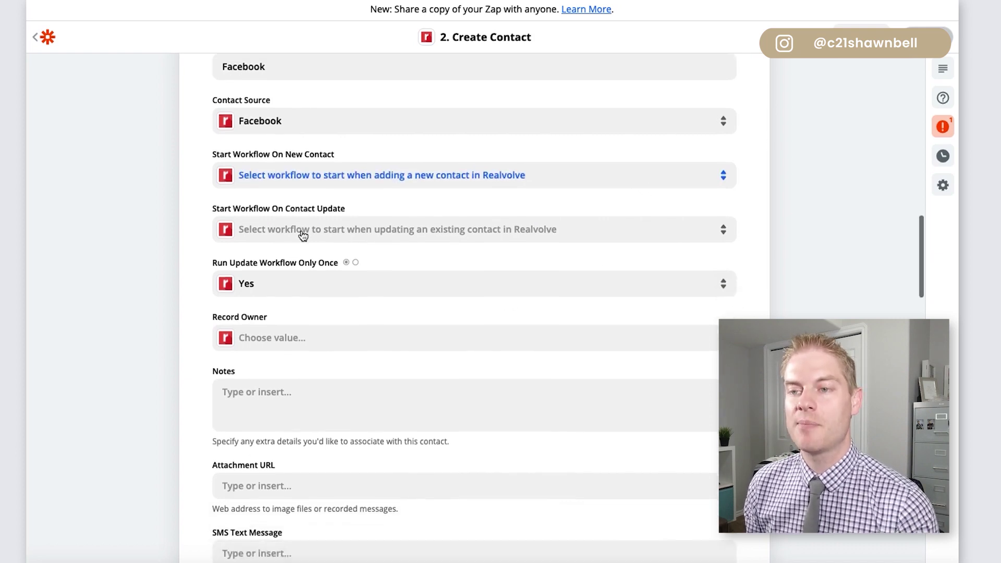
{"action": "scroll", "coordinate": [314, 237], "scroll_direction": "down", "scroll_amount": 3}
{"action": "scroll", "coordinate": [311, 245], "scroll_direction": "down", "scroll_amount": 4}
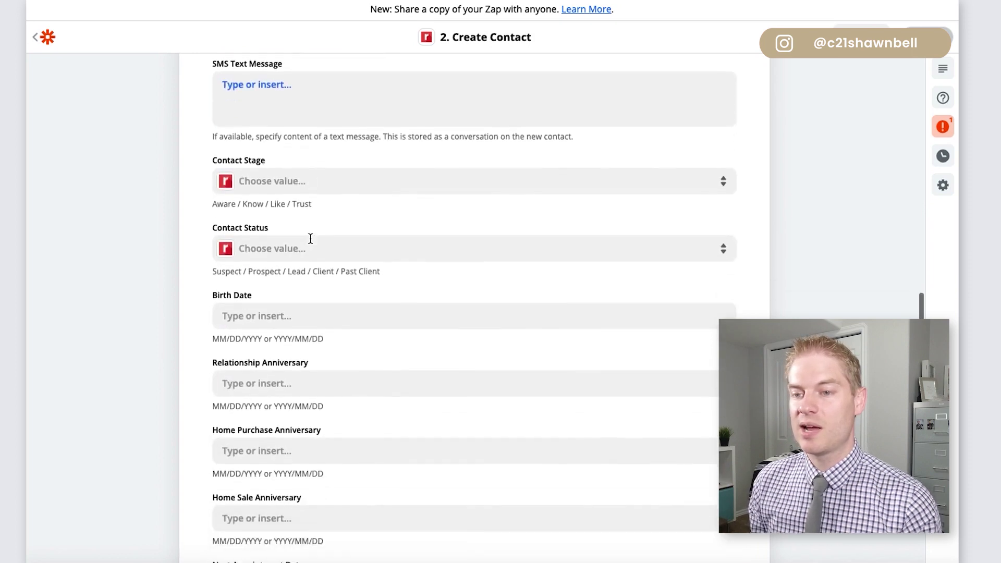
{"action": "scroll", "coordinate": [312, 239], "scroll_direction": "down", "scroll_amount": 3}
{"action": "scroll", "coordinate": [317, 238], "scroll_direction": "down", "scroll_amount": 3}
{"action": "scroll", "coordinate": [323, 246], "scroll_direction": "down", "scroll_amount": 2}
{"action": "scroll", "coordinate": [323, 246], "scroll_direction": "down", "scroll_amount": 5}
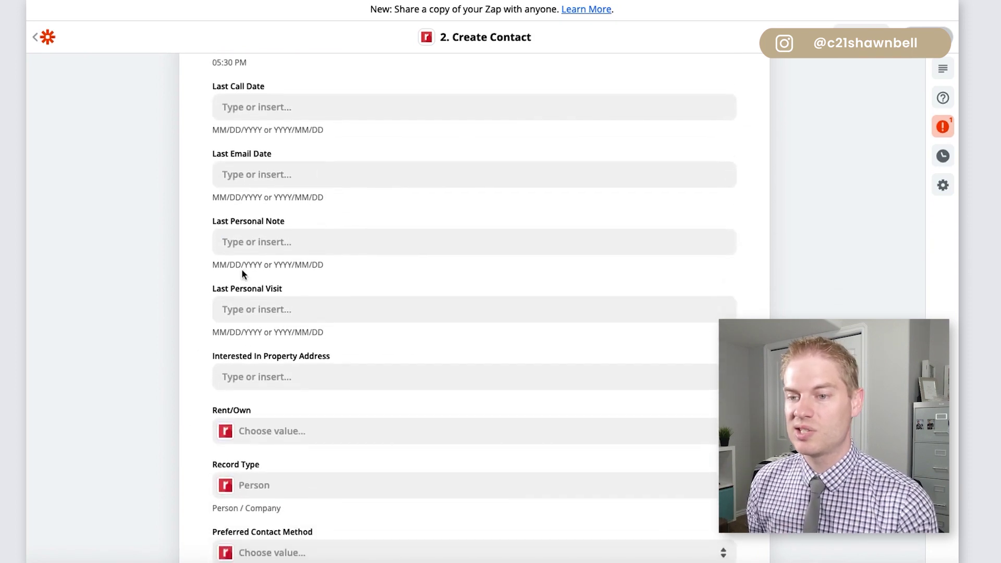
{"action": "scroll", "coordinate": [407, 281], "scroll_direction": "down", "scroll_amount": 2}
{"action": "scroll", "coordinate": [439, 282], "scroll_direction": "down", "scroll_amount": 6}
{"action": "scroll", "coordinate": [451, 276], "scroll_direction": "down", "scroll_amount": 3}
{"action": "scroll", "coordinate": [451, 275], "scroll_direction": "up", "scroll_amount": 2}
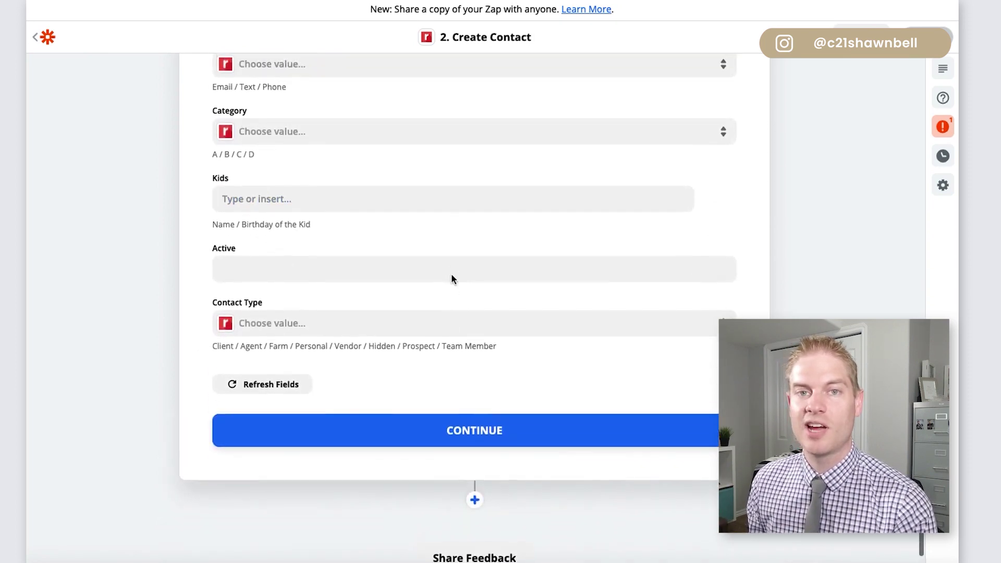
{"action": "scroll", "coordinate": [451, 275], "scroll_direction": "up", "scroll_amount": 1}
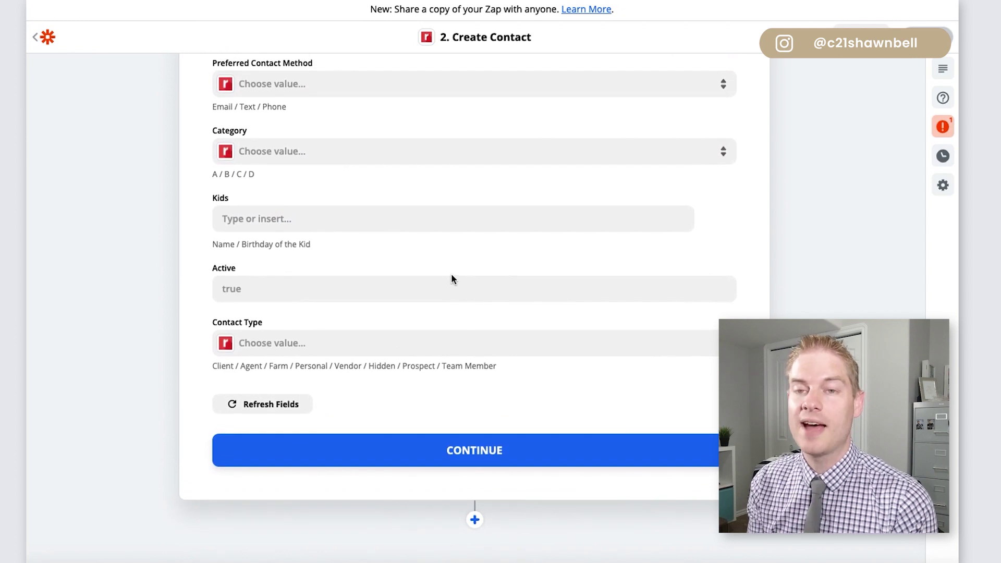